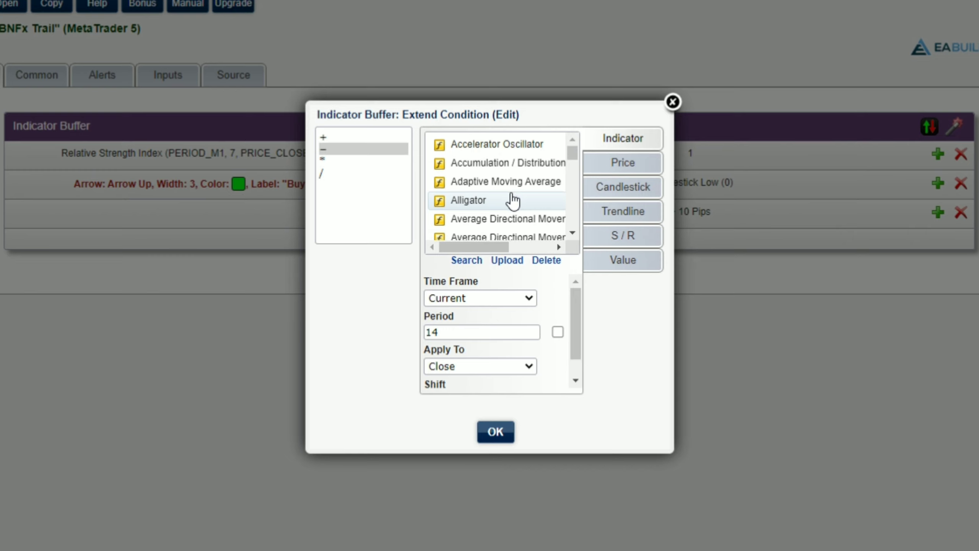
Step: Offset the Buy arrow's price by subtracting Average True Range with period 14 and shift 0 on the current time frame
scroll(513, 200, "down", 4)
scroll(515, 195, "up", 2)
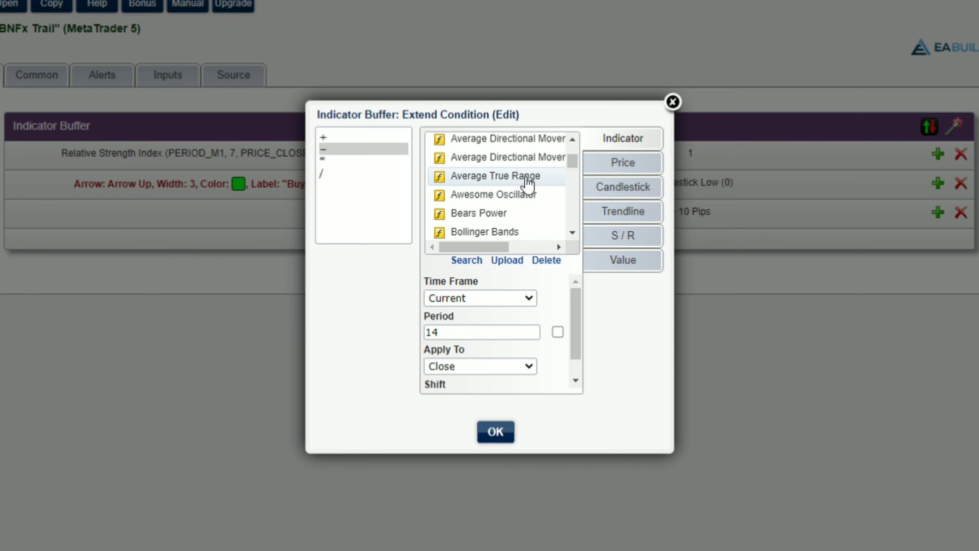
left_click(526, 184)
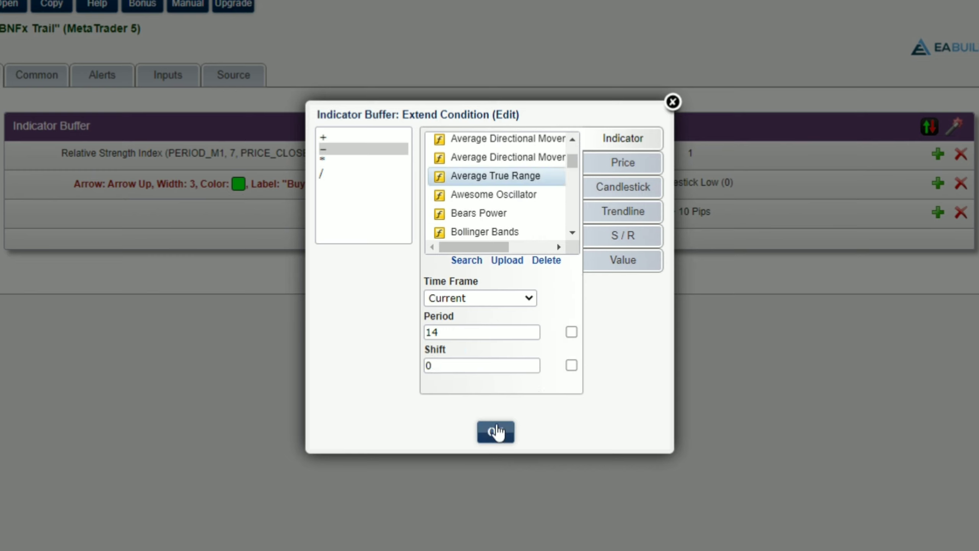
left_click(496, 431)
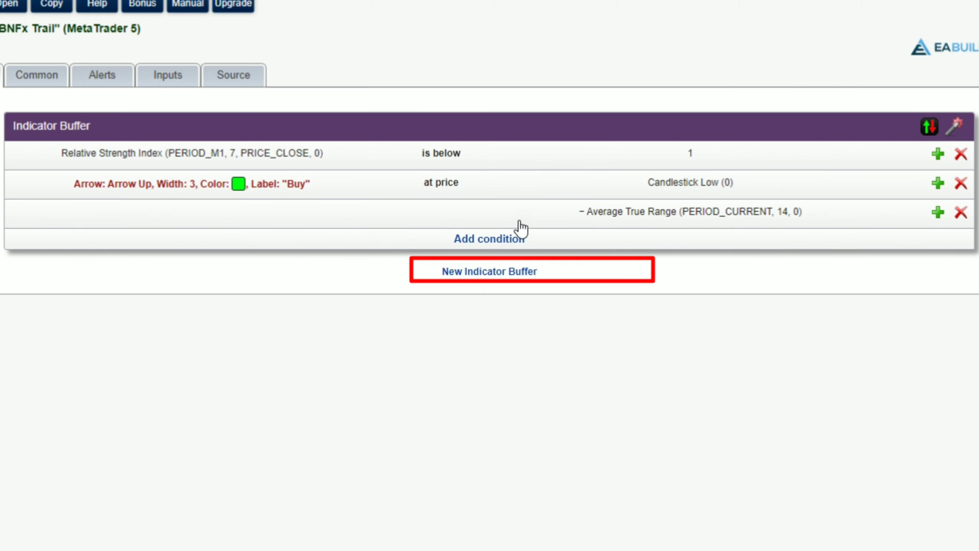
Step: Add a second indicator buffer, auto-fill it with the opposite of the buy conditions, and set its RSI threshold to 99
left_click(505, 272)
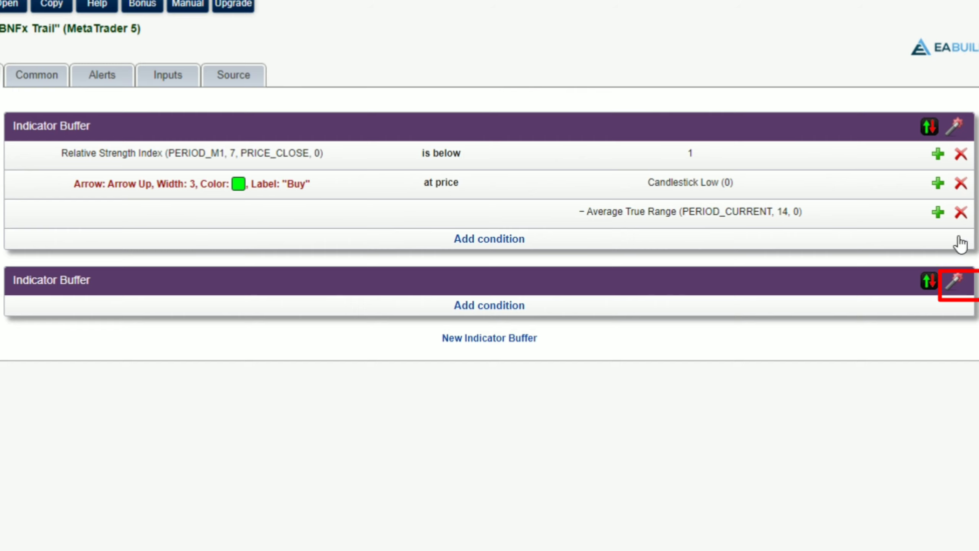
left_click(953, 285)
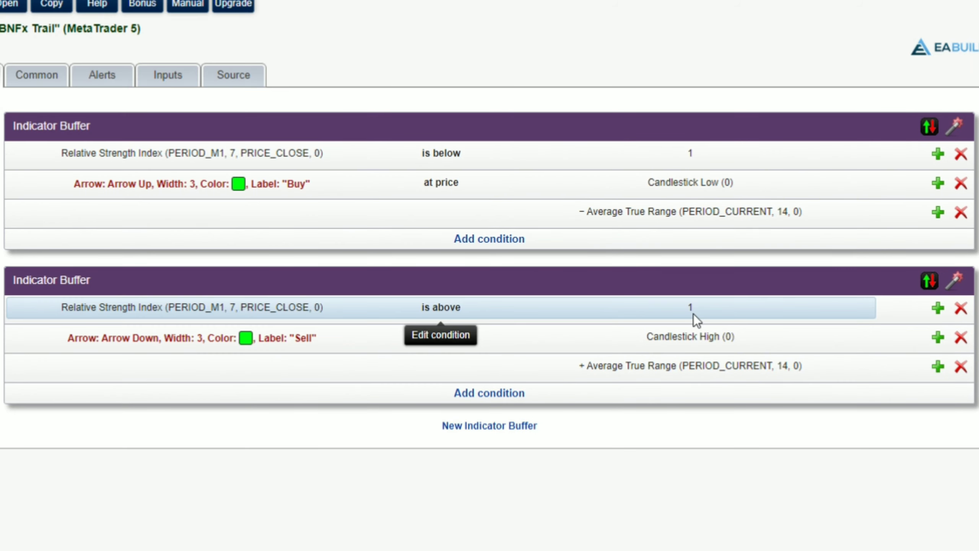
left_click(693, 314)
left_click(570, 160)
double_click(570, 160)
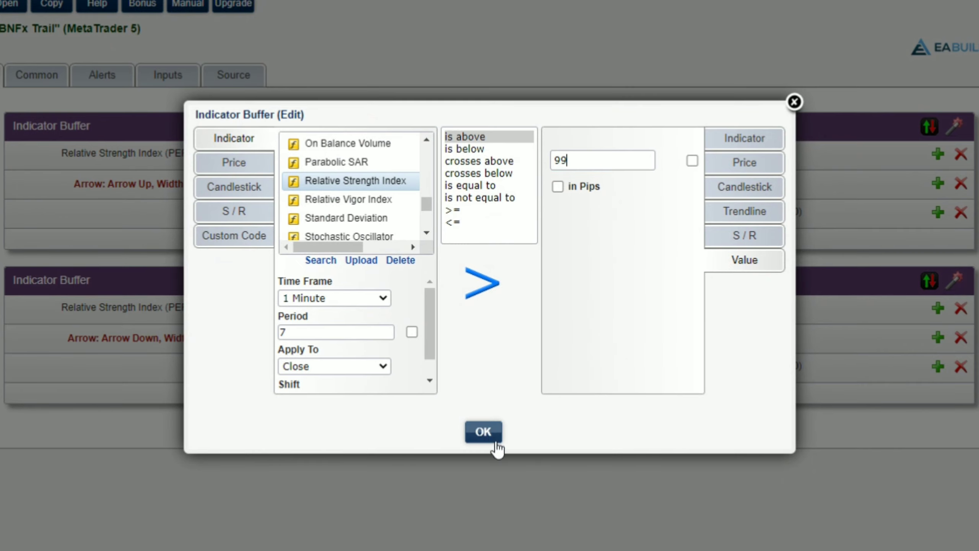
left_click(490, 432)
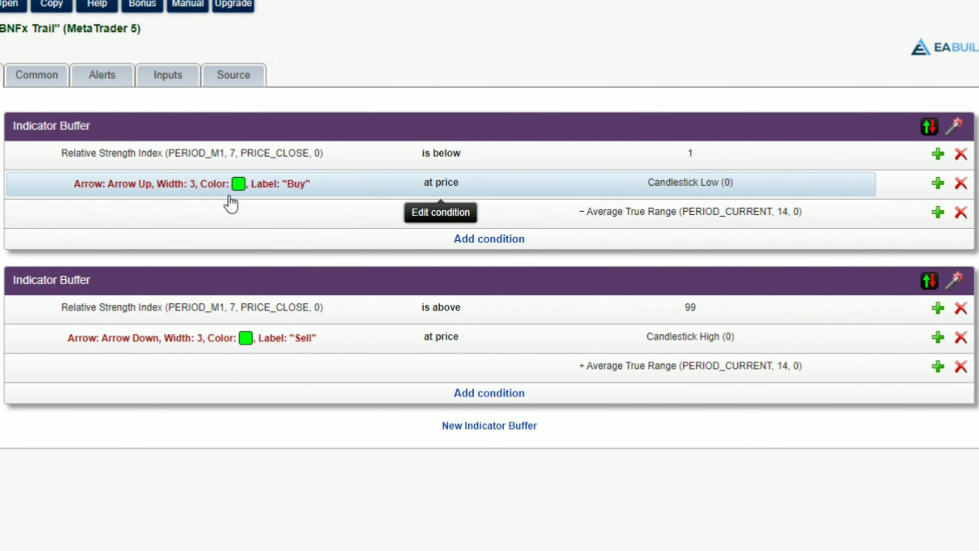
Step: Change the Sell arrow's color to pinkish red
left_click(245, 339)
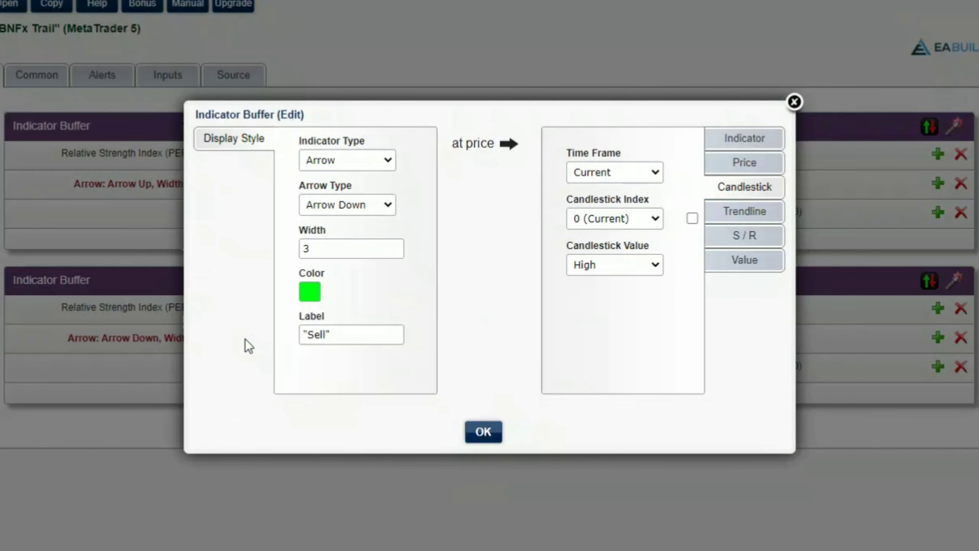
left_click(311, 299)
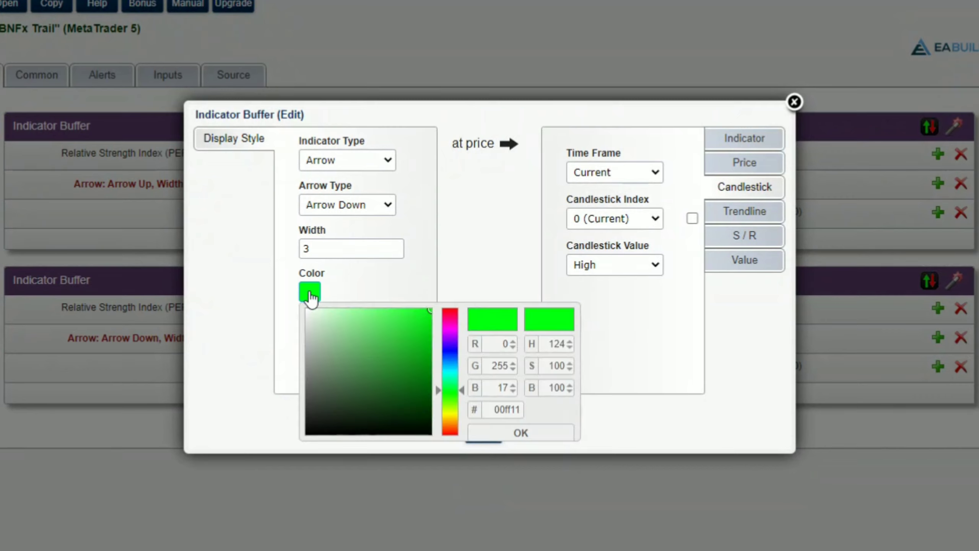
left_click(446, 316)
left_click(521, 433)
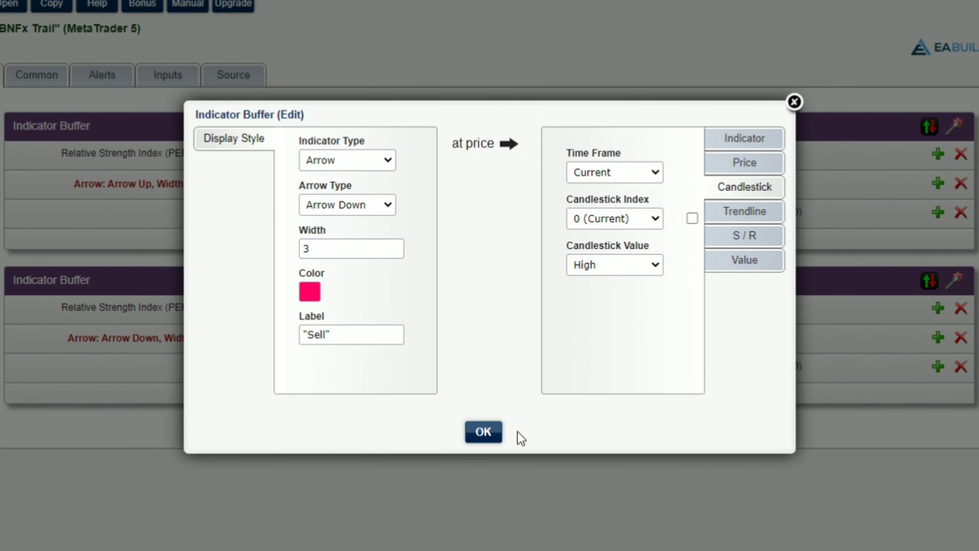
left_click(483, 438)
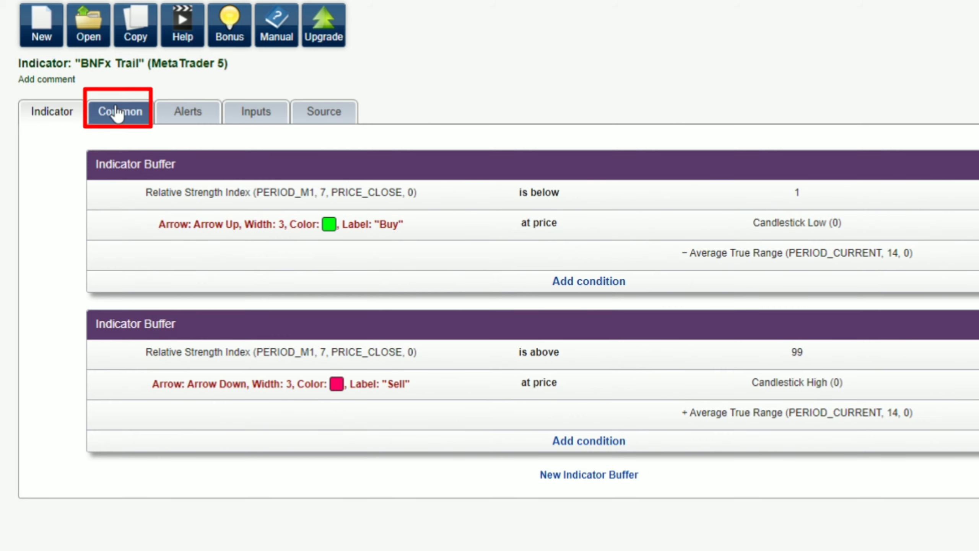
Step: Set the indicator's common display option to Indicator In Chart Window
left_click(105, 118)
left_click(196, 179)
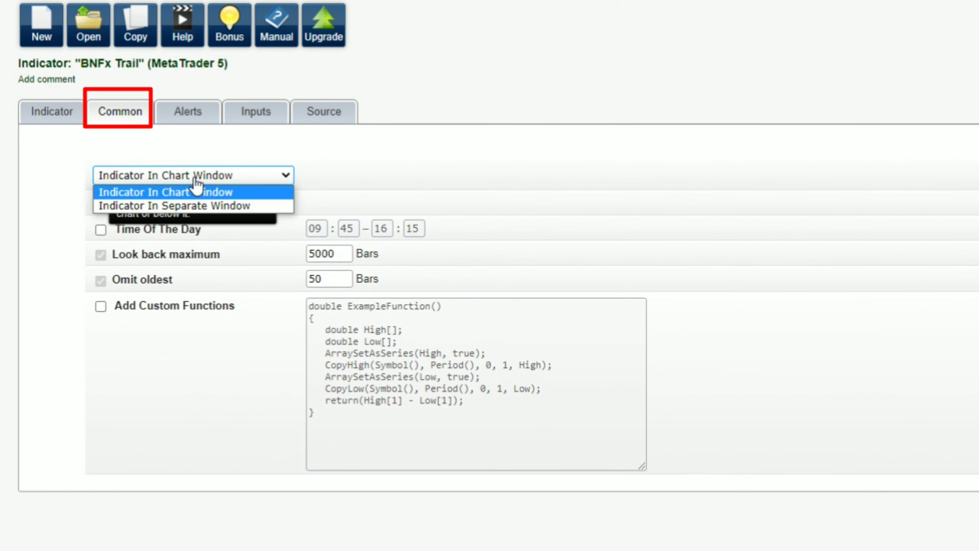
left_click(190, 196)
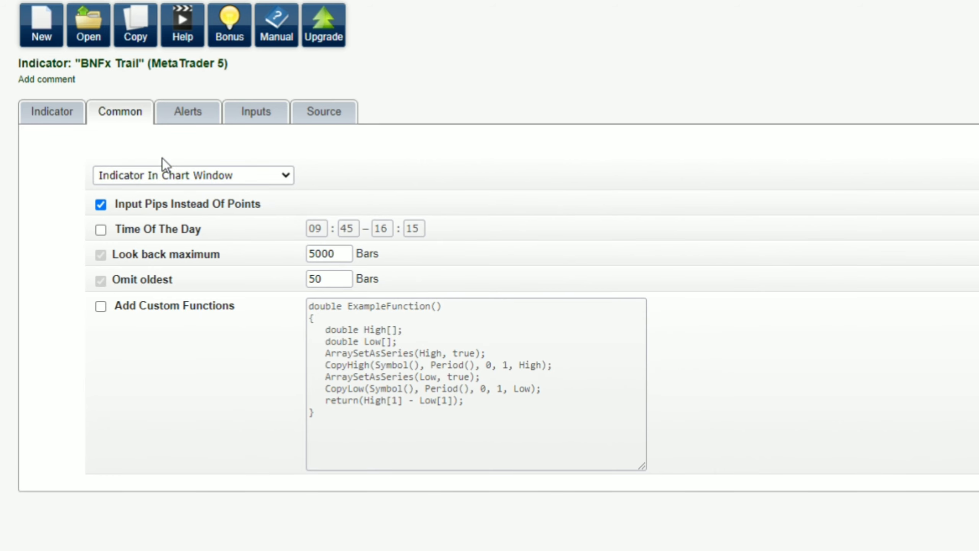
Step: Enable audible, email and mobile notification alerts for when the indicator paints
left_click(187, 111)
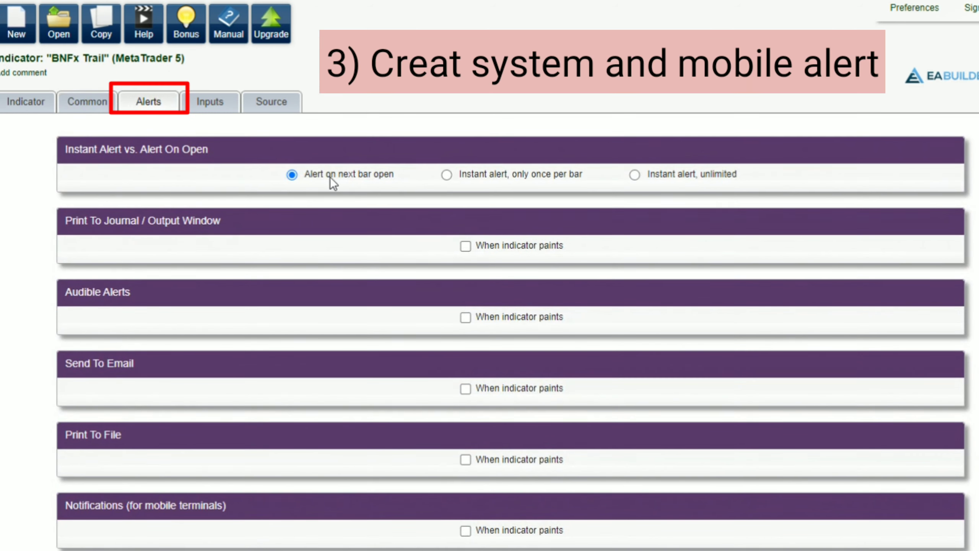
left_click(464, 317)
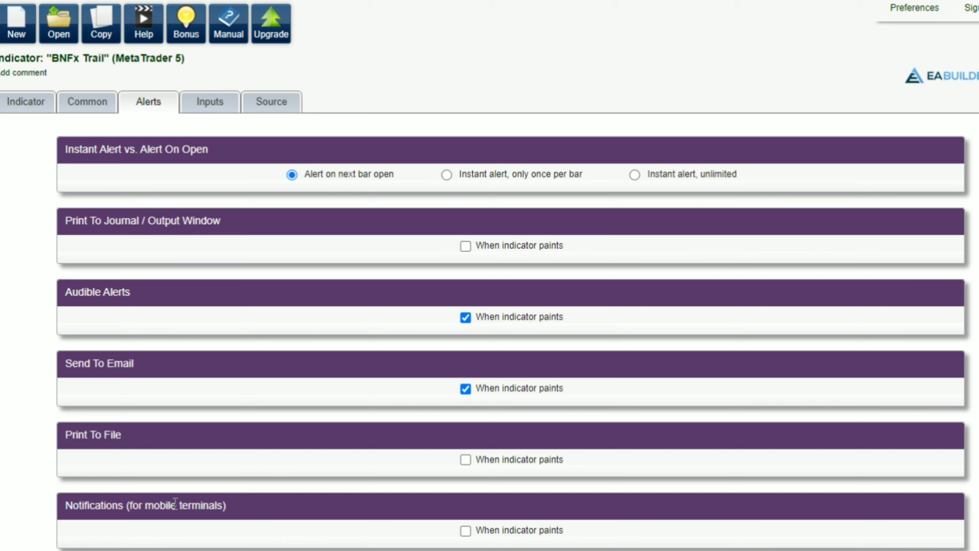
left_click(465, 531)
Step: Add Send_Email, Audible_Alerts and Push_Notifications to the indicator's inputs
left_click(220, 104)
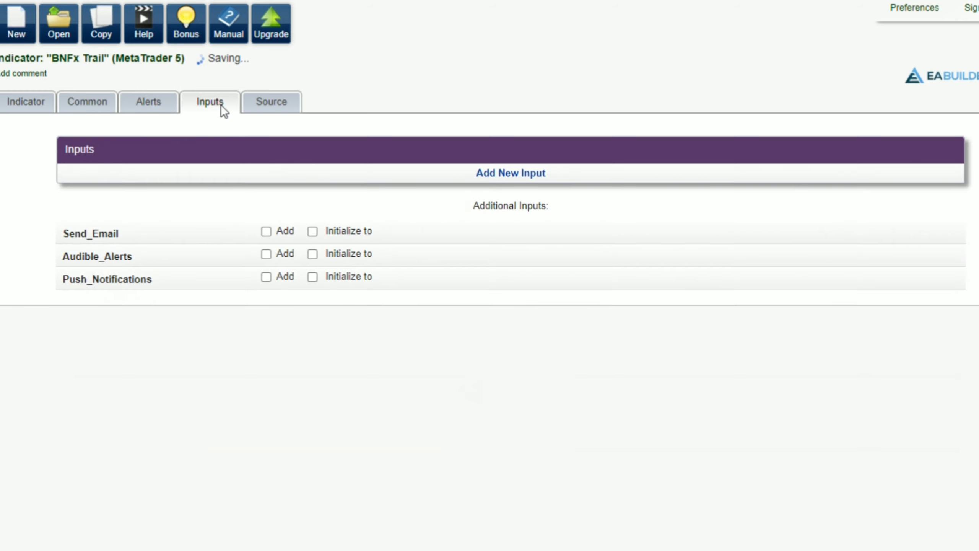
left_click(266, 232)
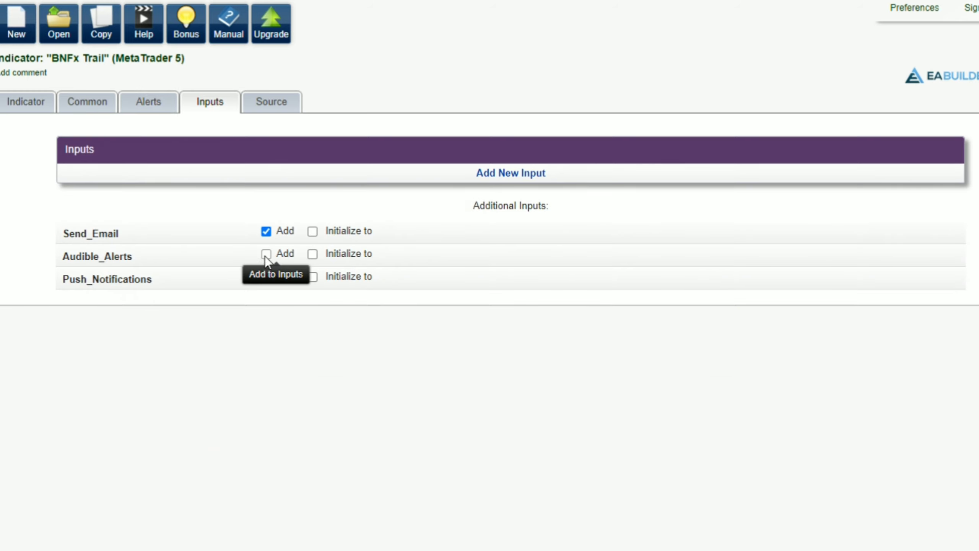
left_click(265, 255)
left_click(266, 277)
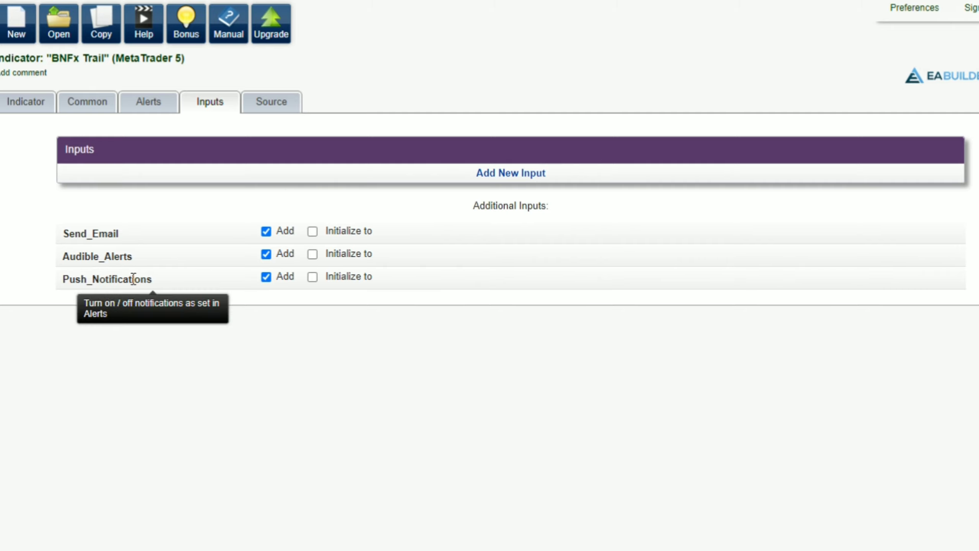
Step: Review the generated source code, select all of it, and download it as BNFx Trail.mq5
left_click(279, 105)
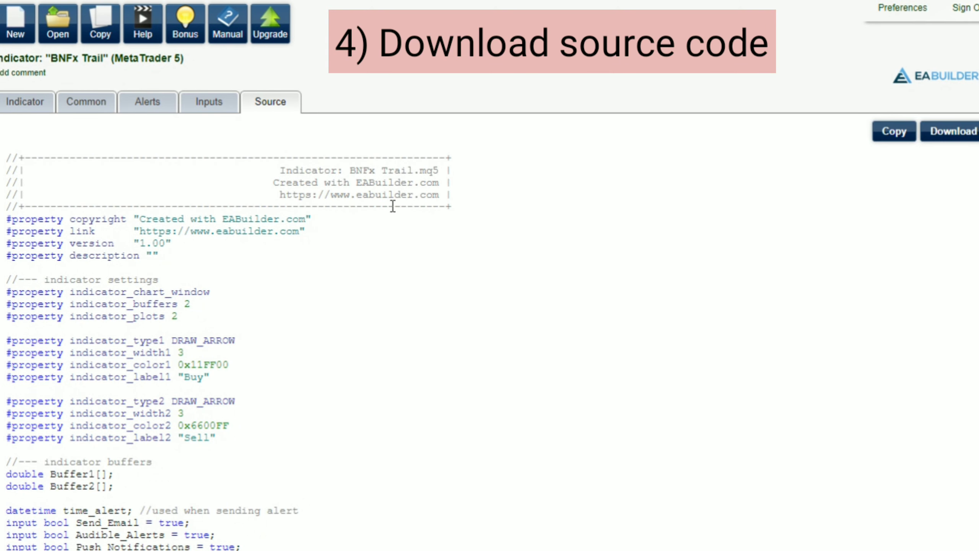
scroll(390, 205, "down", 5)
scroll(392, 207, "down", 5)
scroll(383, 221, "up", 10)
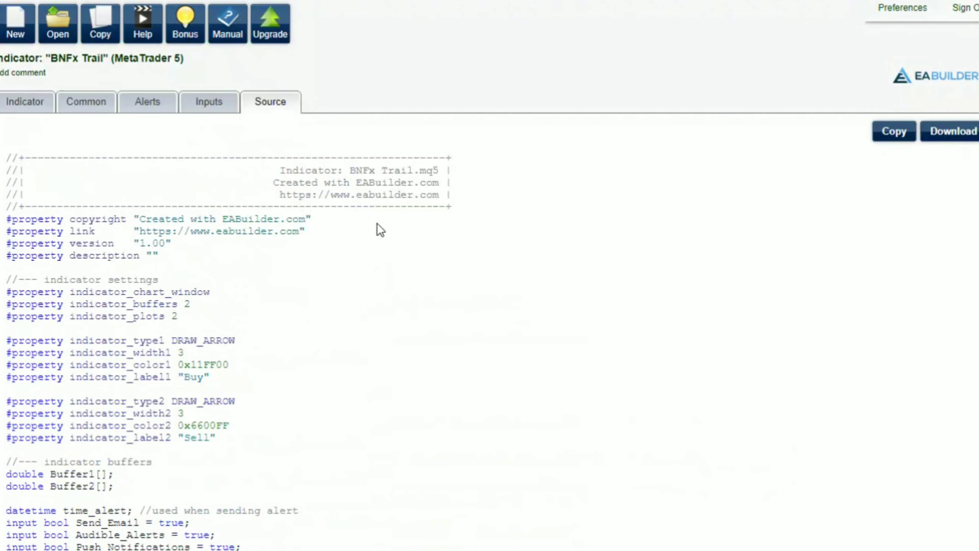
left_click(894, 131)
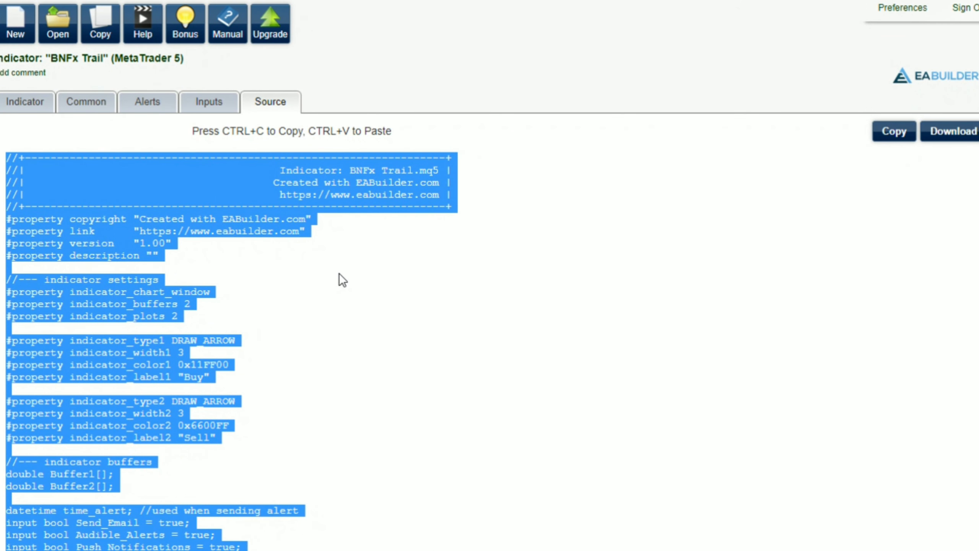
left_click(950, 144)
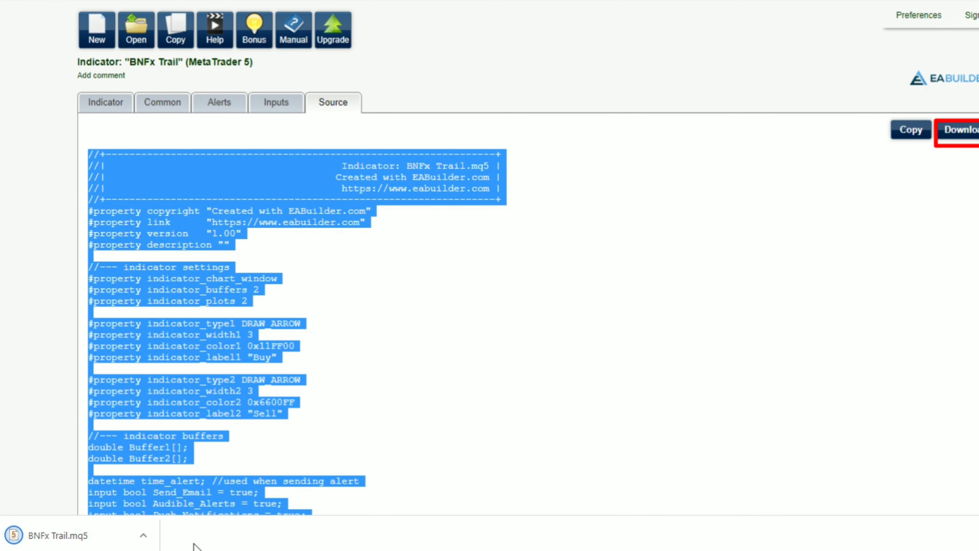
Step: Show the downloaded BNFx Trail.mq5 in its folder and copy the file
left_click(145, 540)
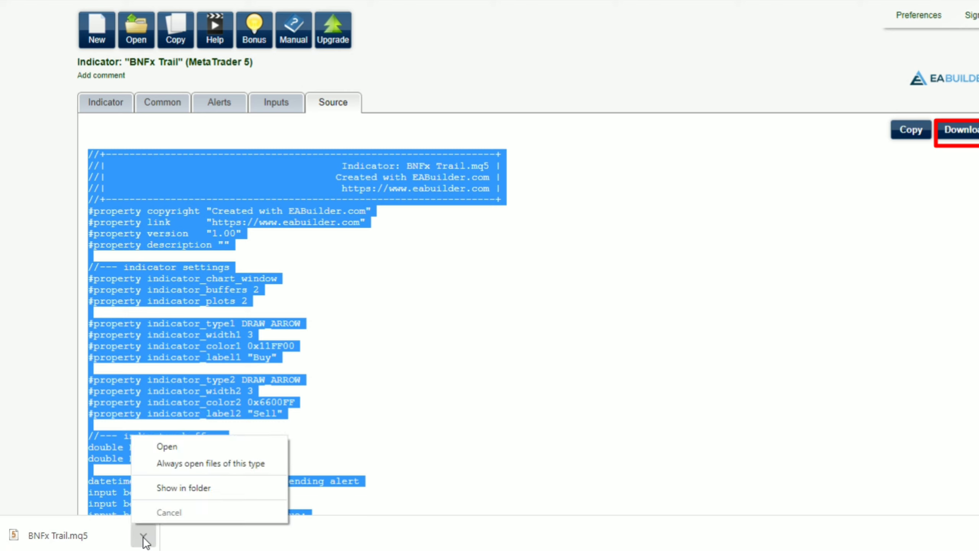
left_click(174, 490)
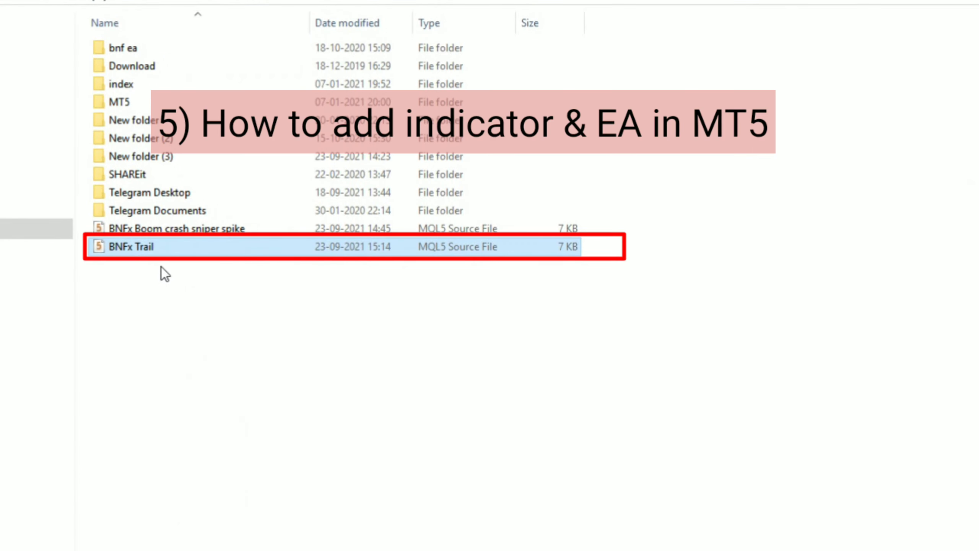
right_click(147, 246)
left_click(186, 485)
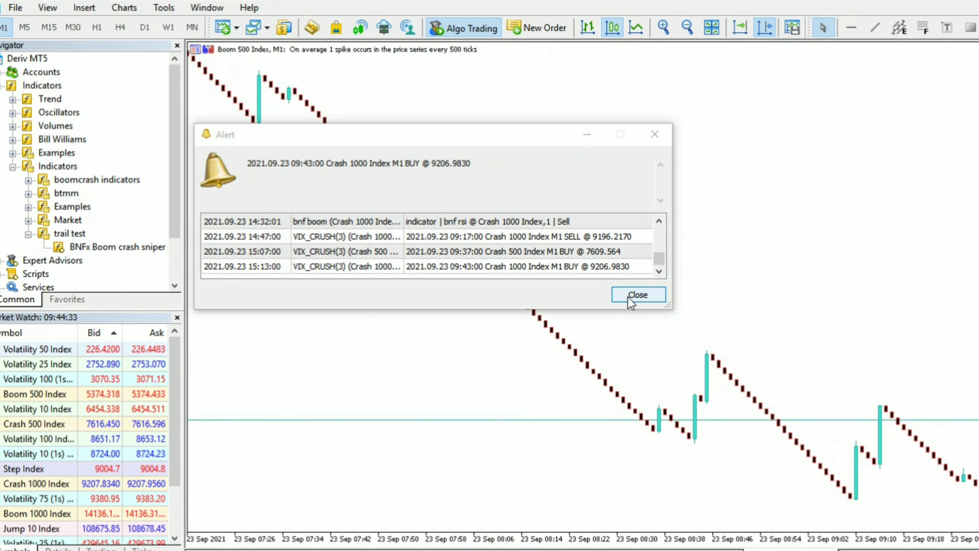
Step: Switch to MetaTrader 5, dismiss the alert window and open the terminal's data folder
left_click(629, 296)
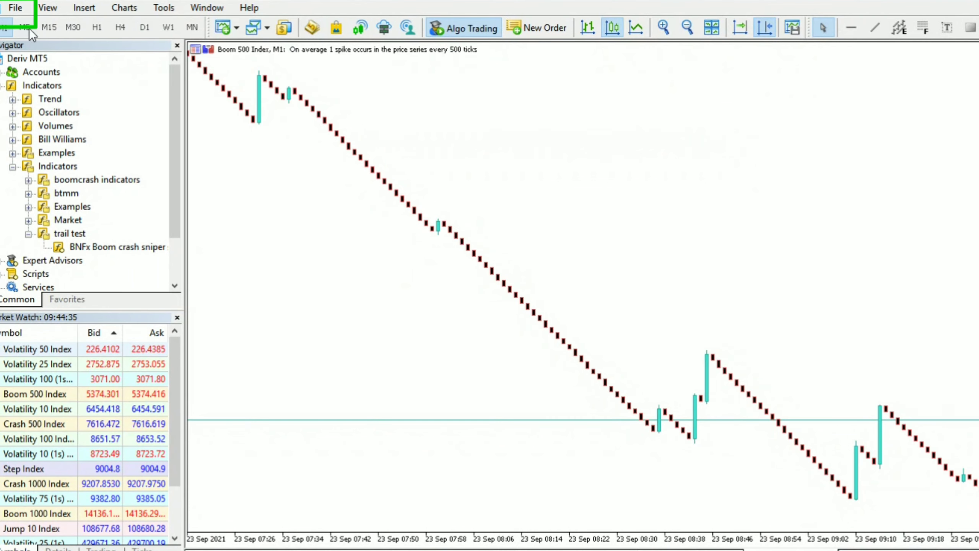
left_click(16, 11)
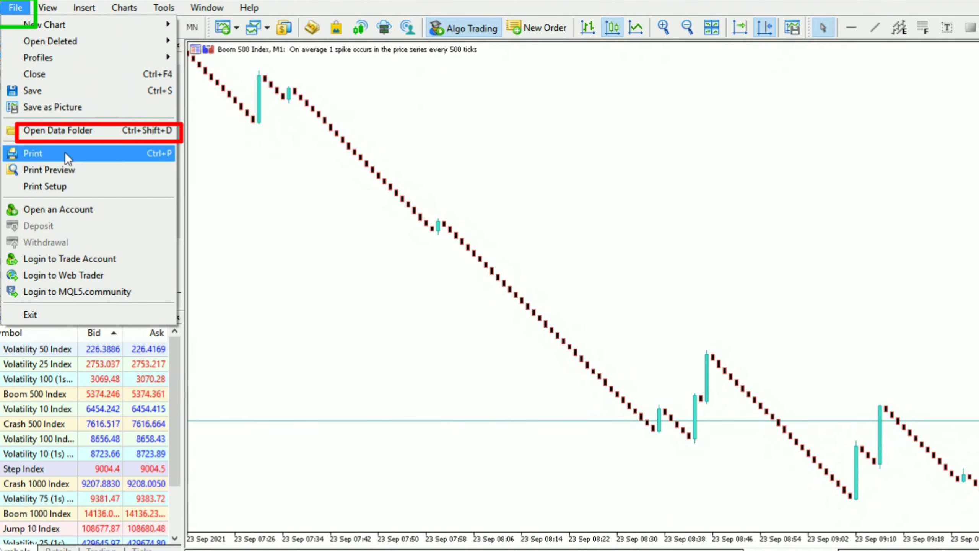
left_click(82, 131)
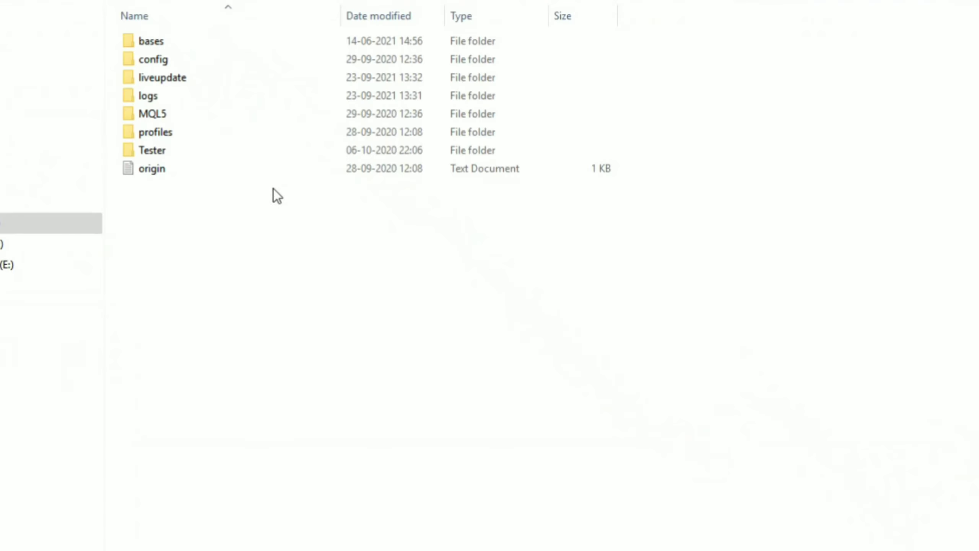
Step: Paste the copied BNFx Trail source file into the MQL5 > Indicators > Indicators > trail test folder
double_click(170, 115)
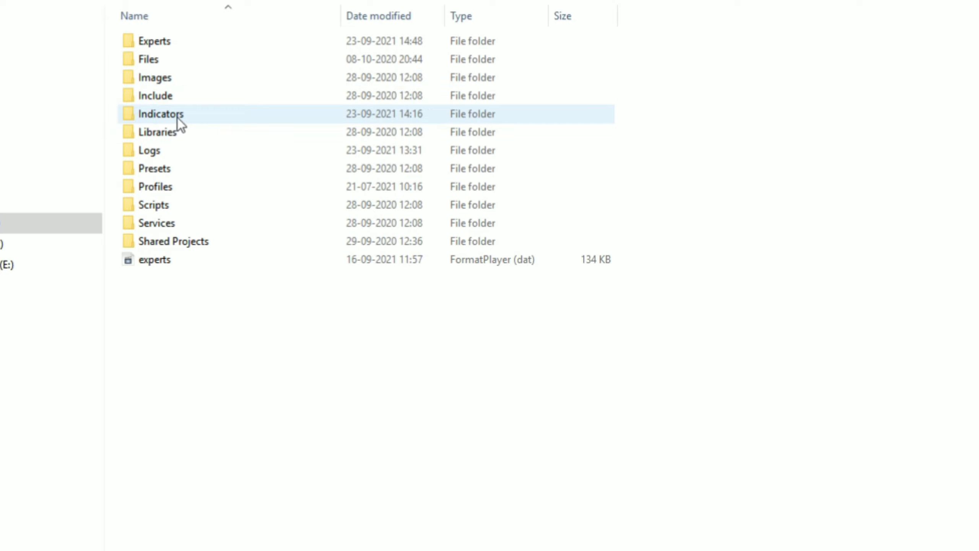
double_click(177, 118)
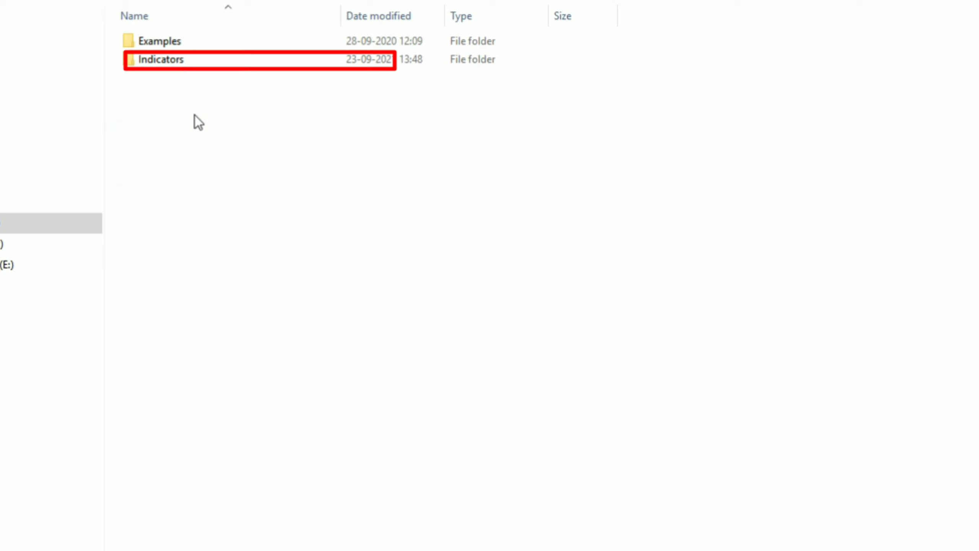
double_click(179, 61)
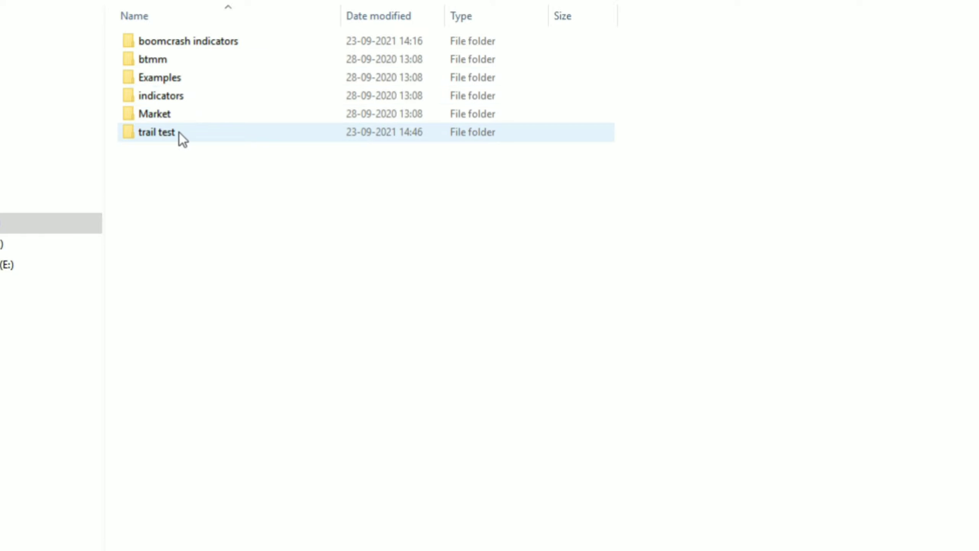
double_click(179, 133)
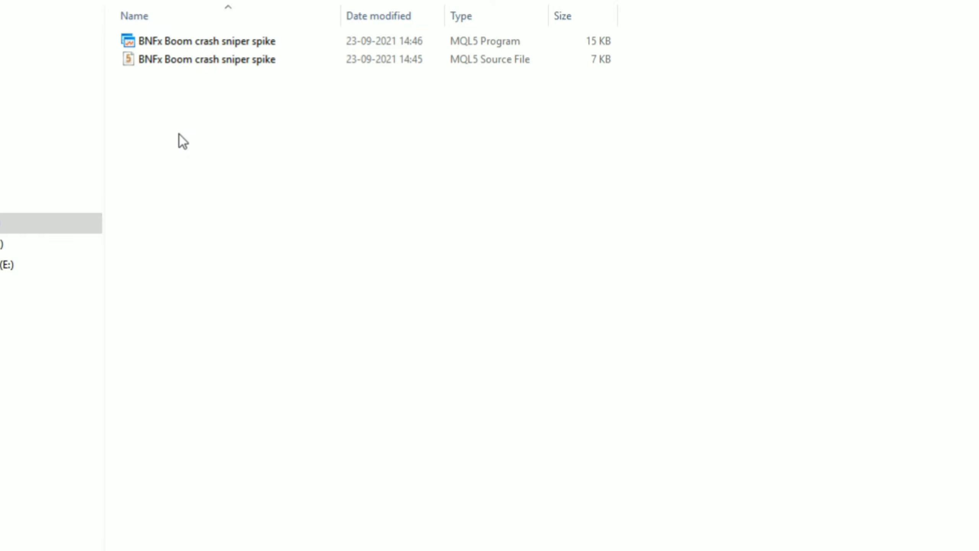
key("ctrl+v")
left_click(219, 150)
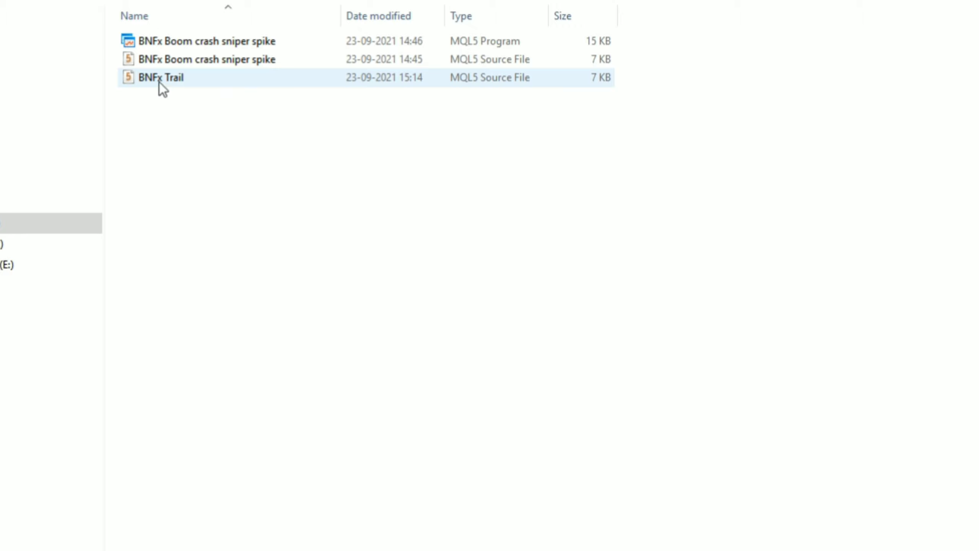
Step: Open the BNFx Trail source file from the trail test folder in MetaEditor
left_click(170, 81)
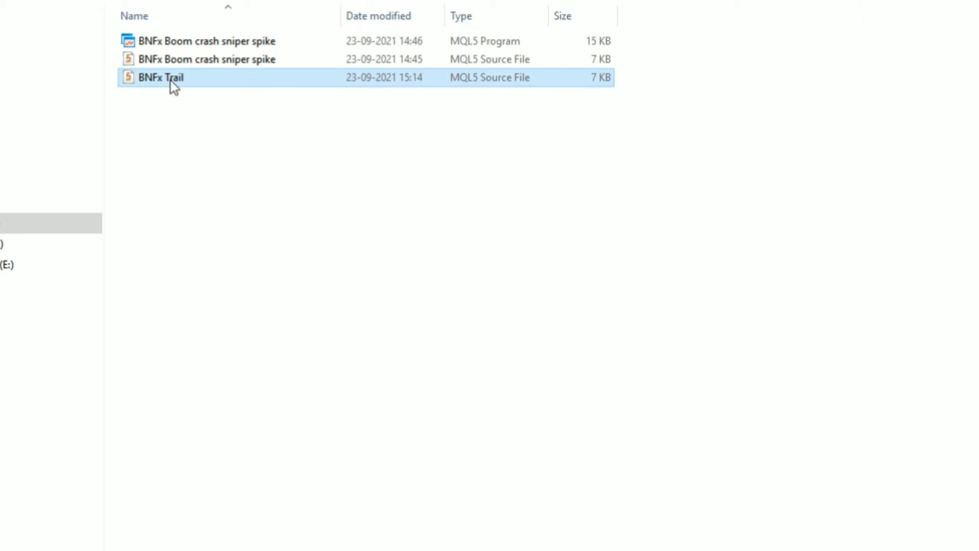
right_click(175, 86)
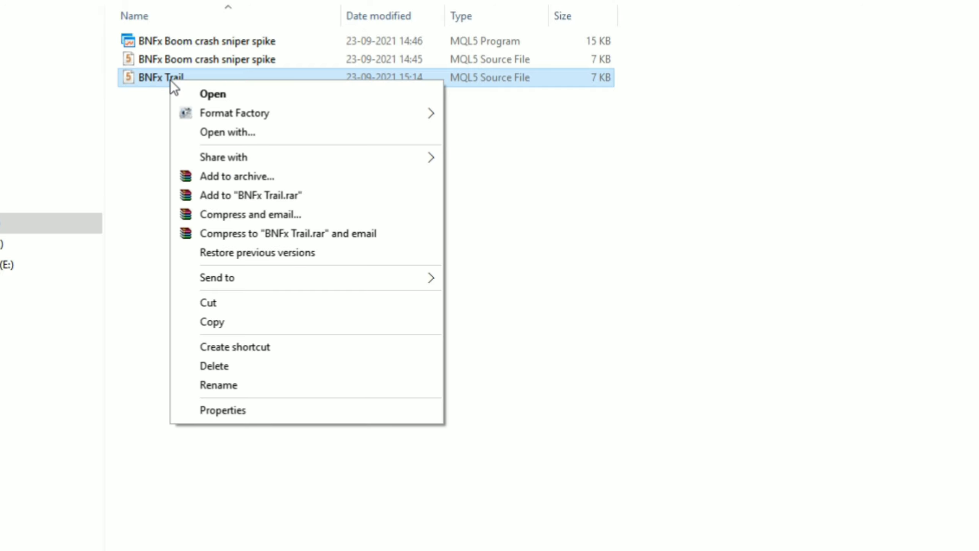
left_click(153, 79)
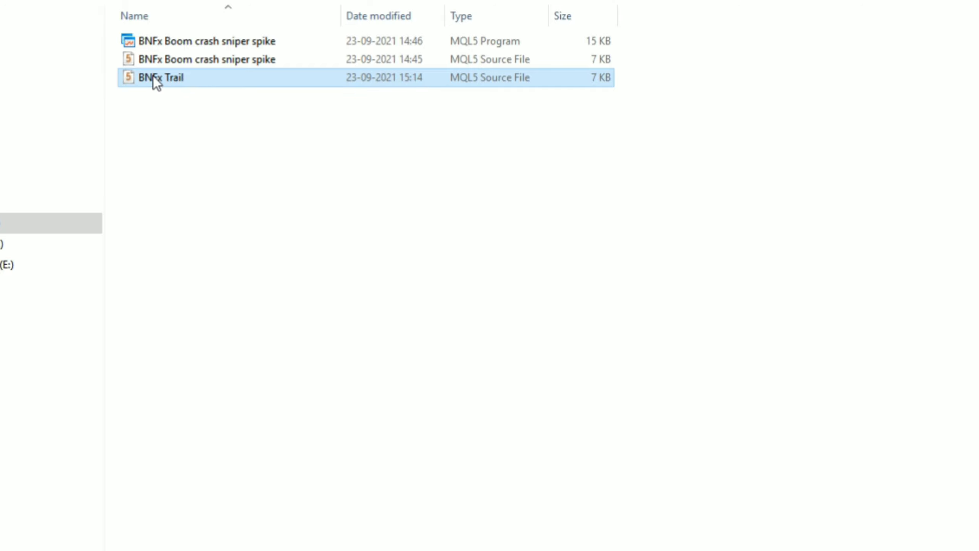
left_click(223, 80)
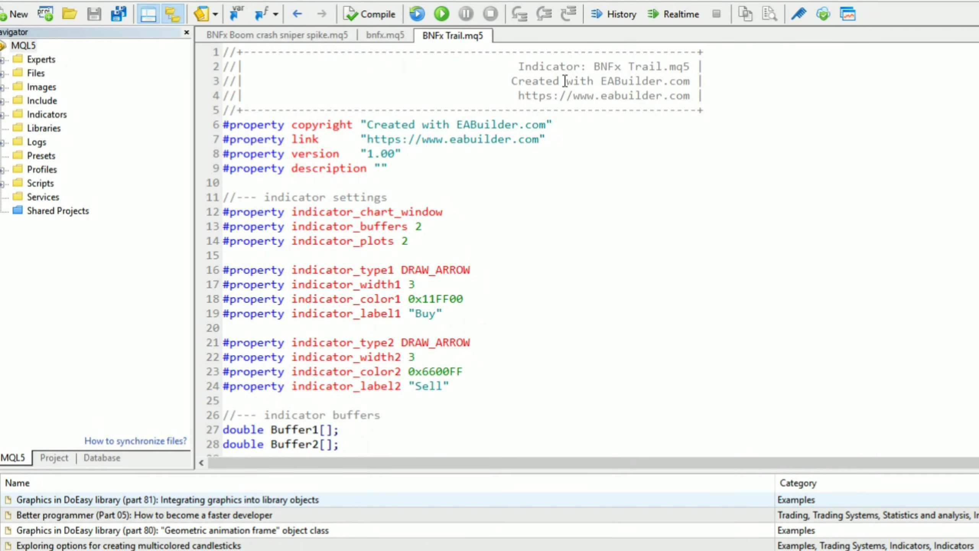
Step: Replace EABuilder.com with BNFx in the header comment of BNFx Trail.mq5 and delete the eabuilder.com link on the line below
left_click_drag(602, 81, 690, 83)
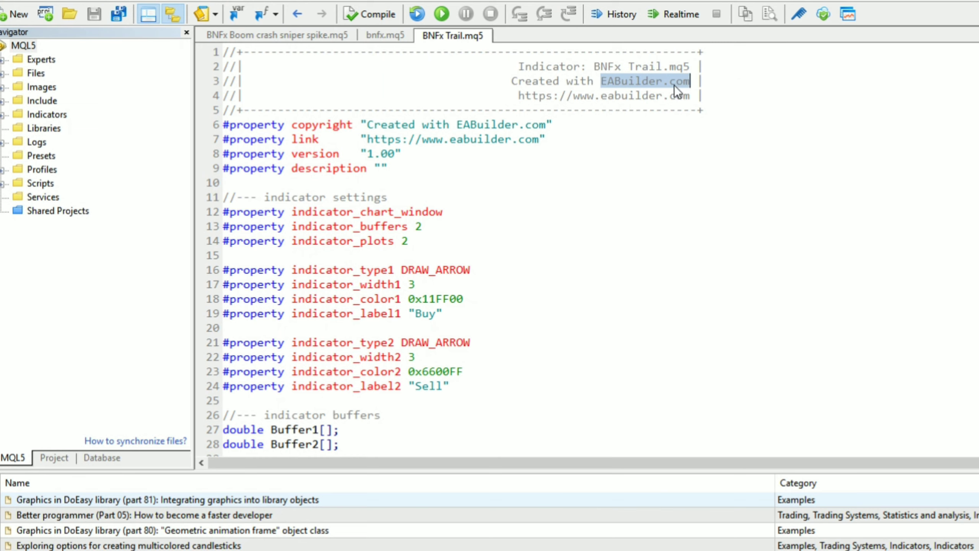
key("BackSpace")
type("BNFx")
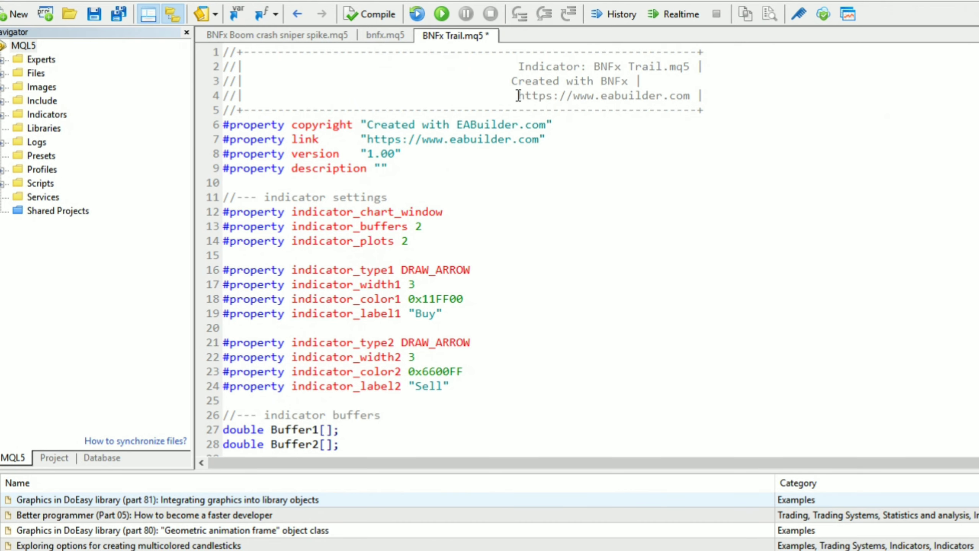
left_click_drag(530, 95, 690, 95)
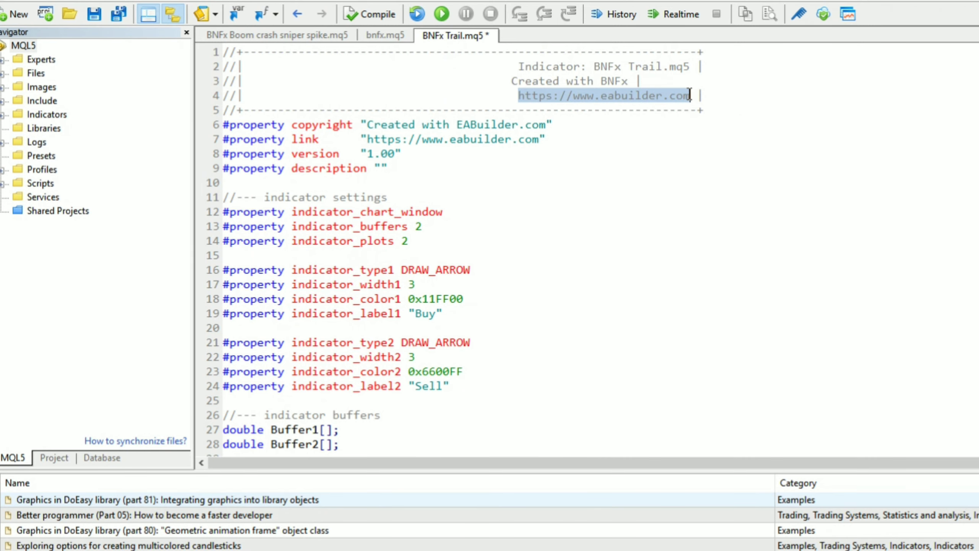
key("BackSpace")
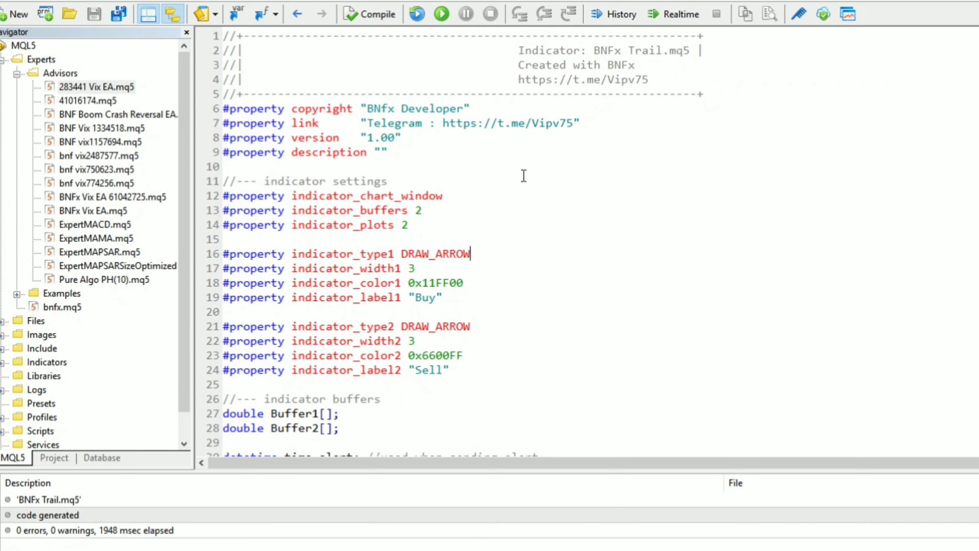
Step: Look over the alert inputs in the edited BNFx Trail code and compile the indicator
scroll(466, 333, "down", 6)
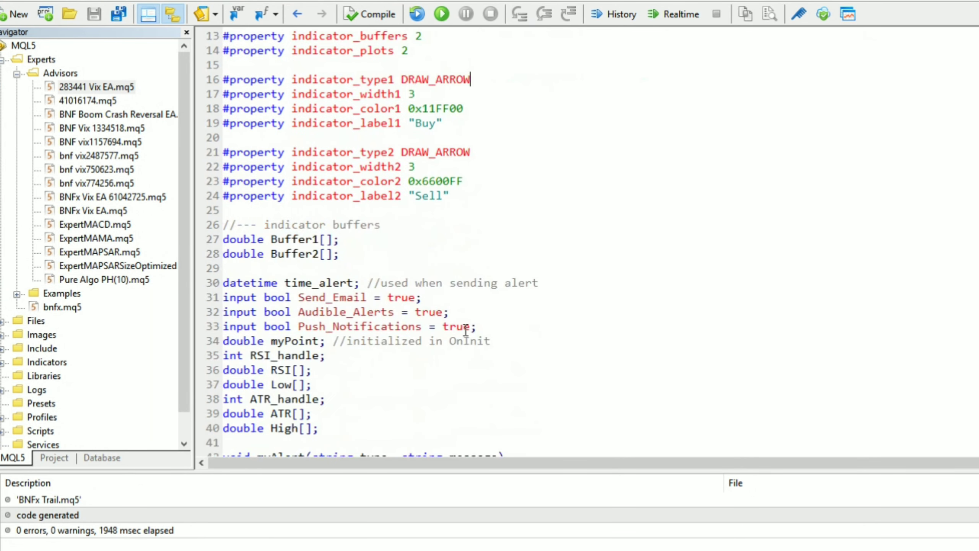
scroll(467, 335, "up", 6)
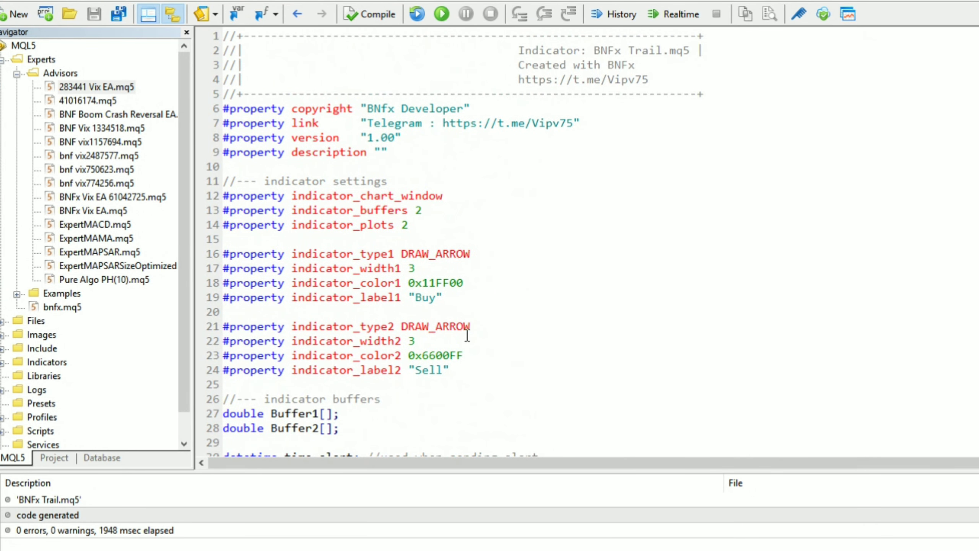
left_click(377, 17)
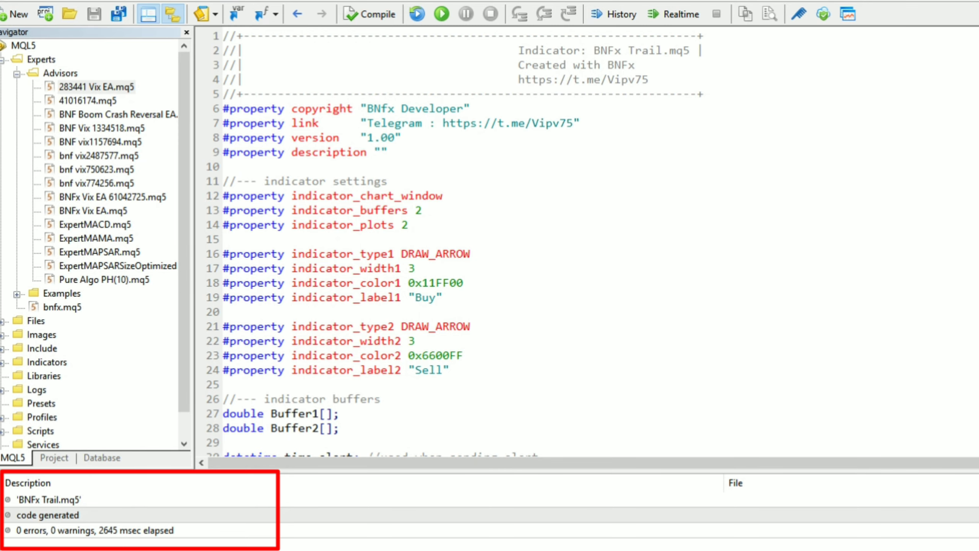
Step: Return to the trail test folder, refresh its contents and select the compiled BNFx Trail program file
mouse_move(161, 549)
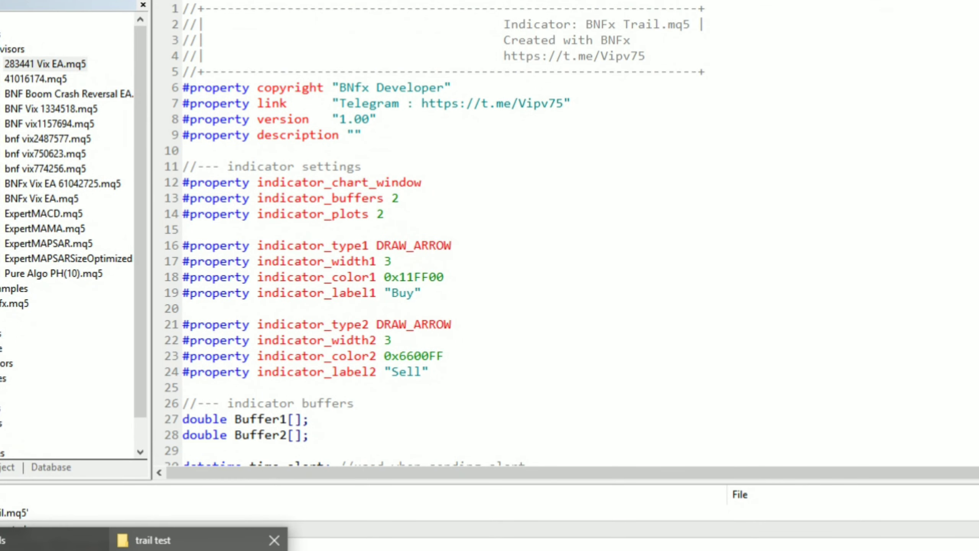
left_click(193, 536)
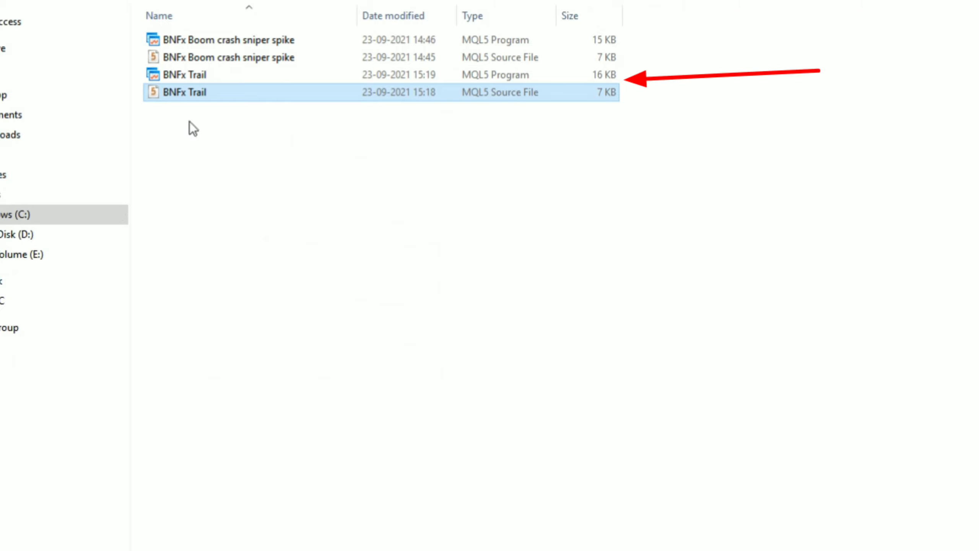
right_click(247, 150)
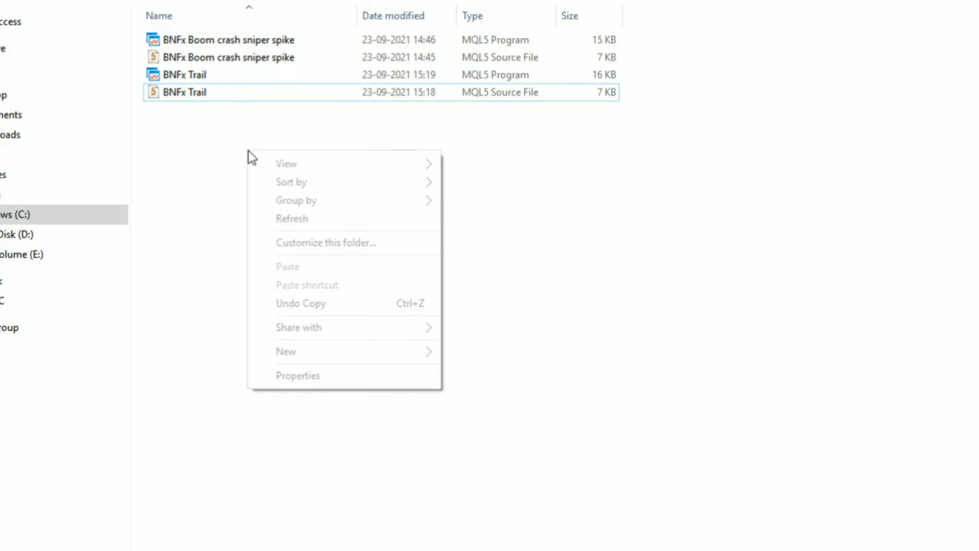
left_click(548, 198)
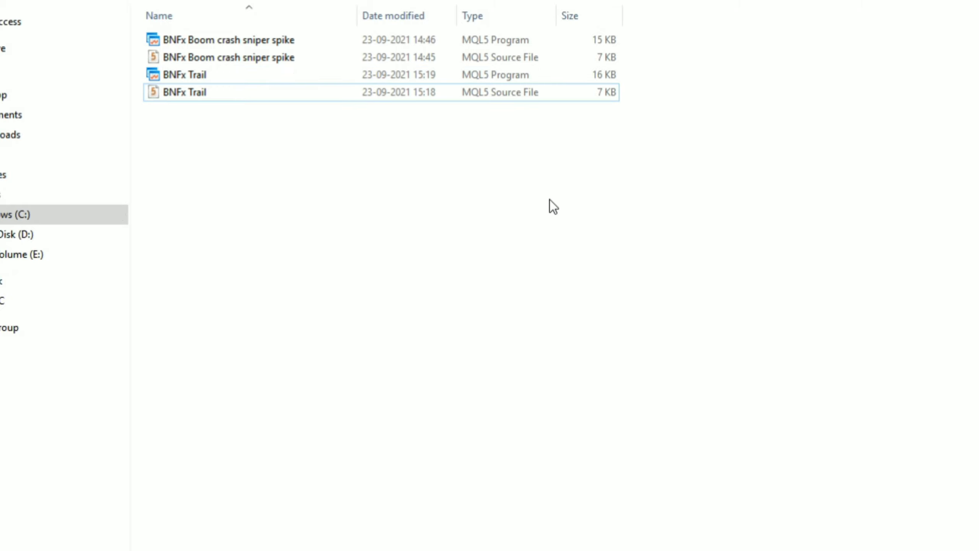
right_click(229, 128)
left_click(272, 198)
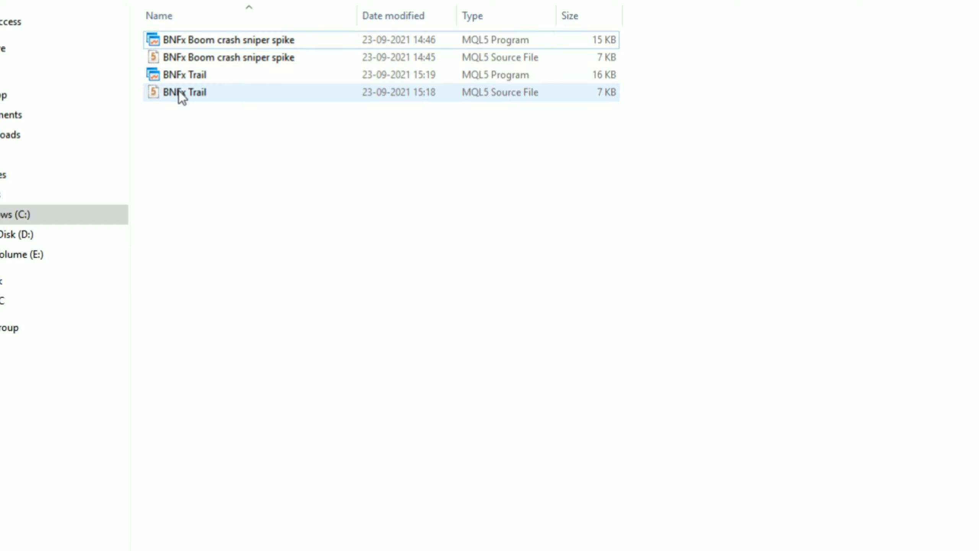
left_click(183, 75)
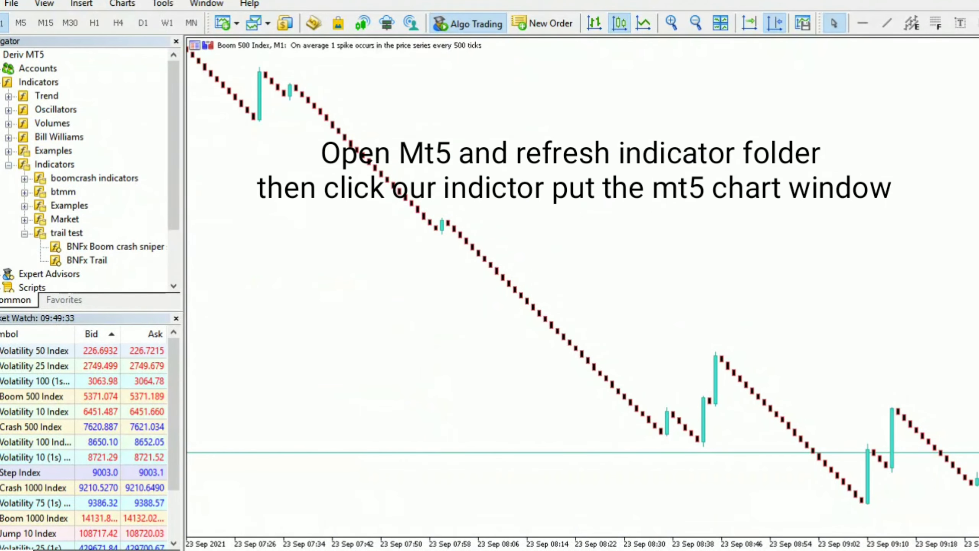
Step: Switch to MetaTrader 5 and refresh the trail test indicator folder in the Navigator
scroll(459, 200, "down", 3)
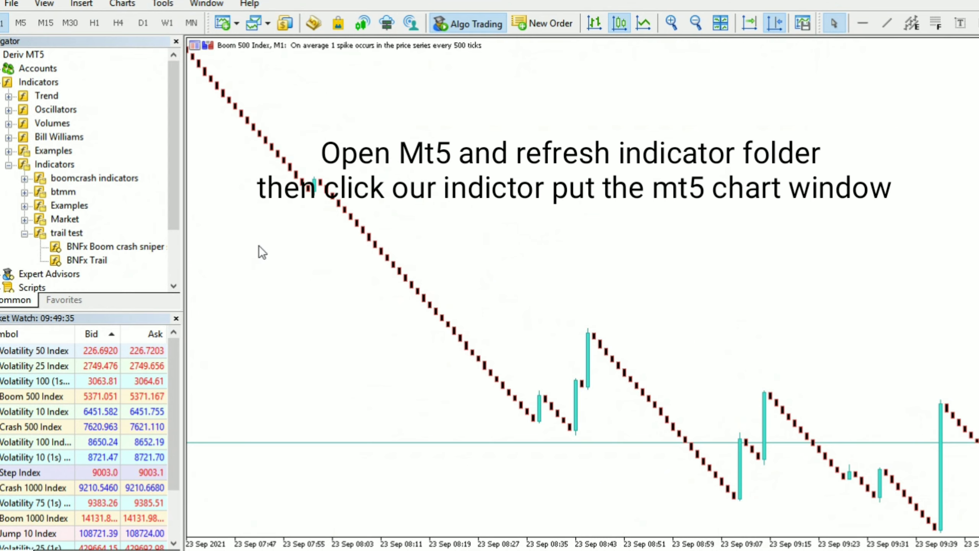
right_click(56, 234)
left_click(121, 316)
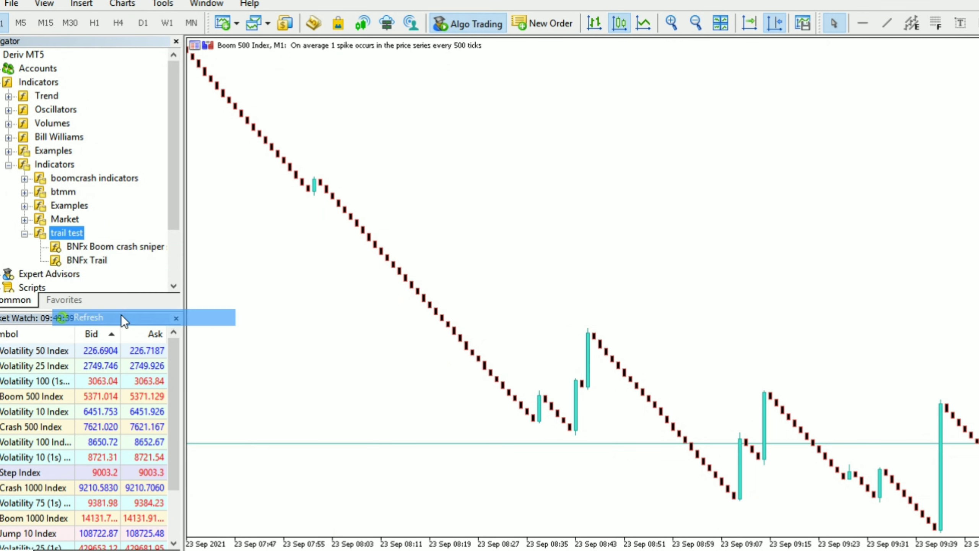
Step: Attach the BNFx Trail indicator to the Boom 500 Index M1 chart, checking its alert inputs and accepting them as they are
left_click(88, 260)
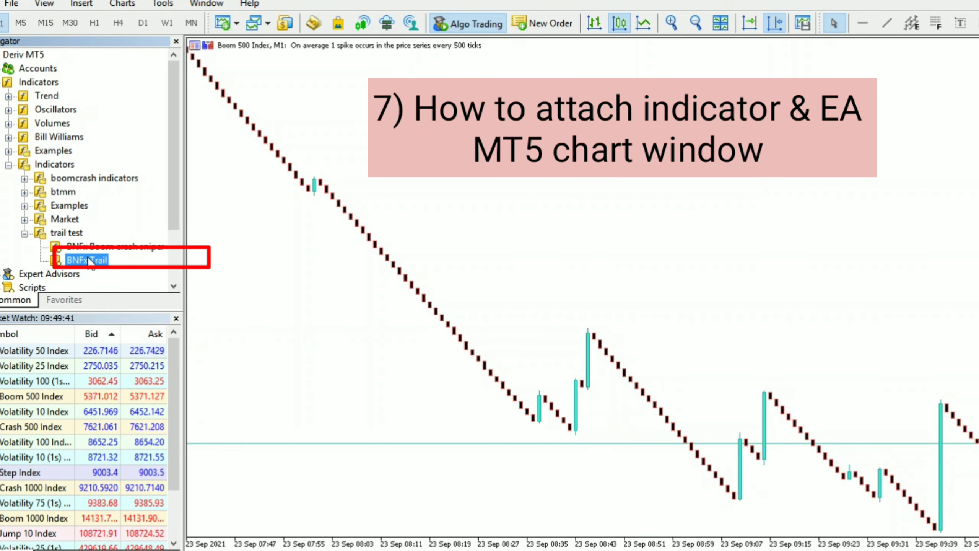
right_click(88, 260)
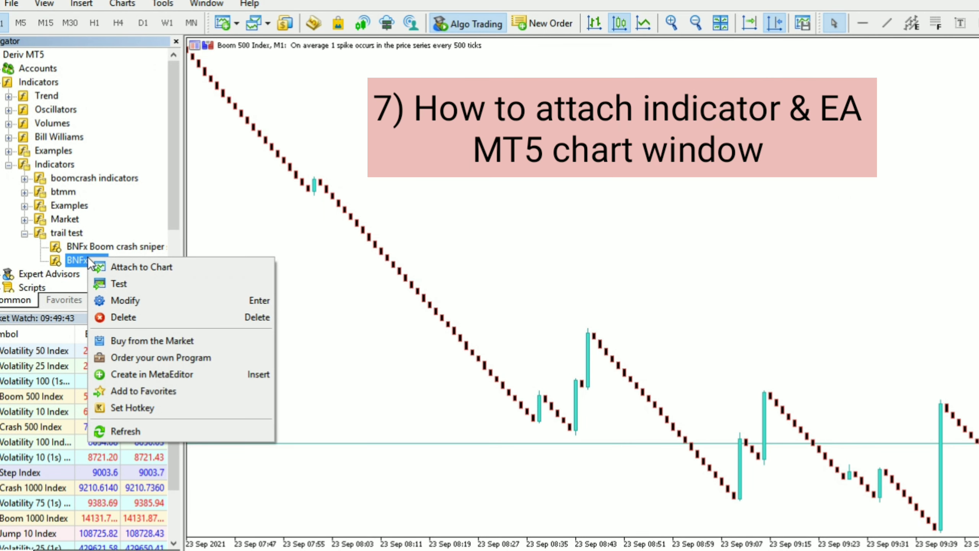
left_click(72, 259)
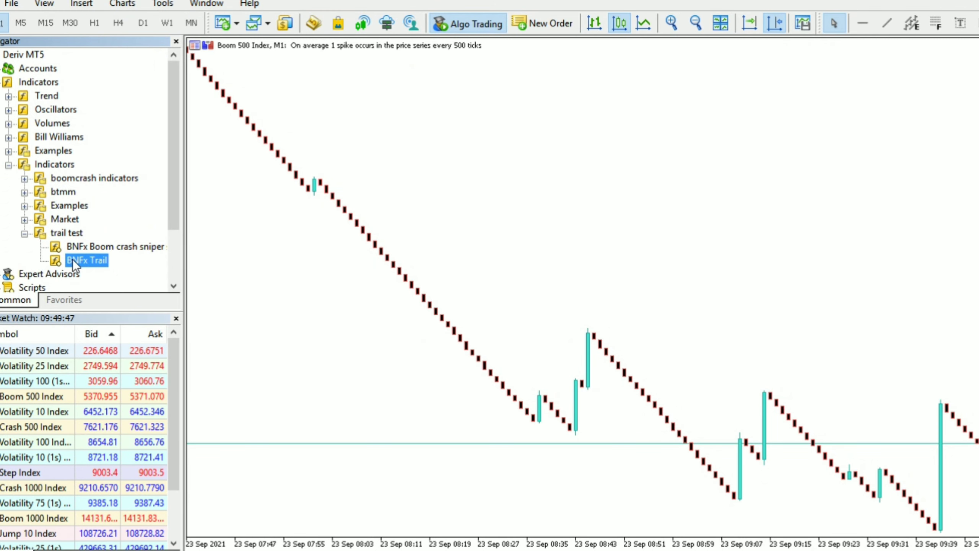
left_click_drag(72, 258, 309, 209)
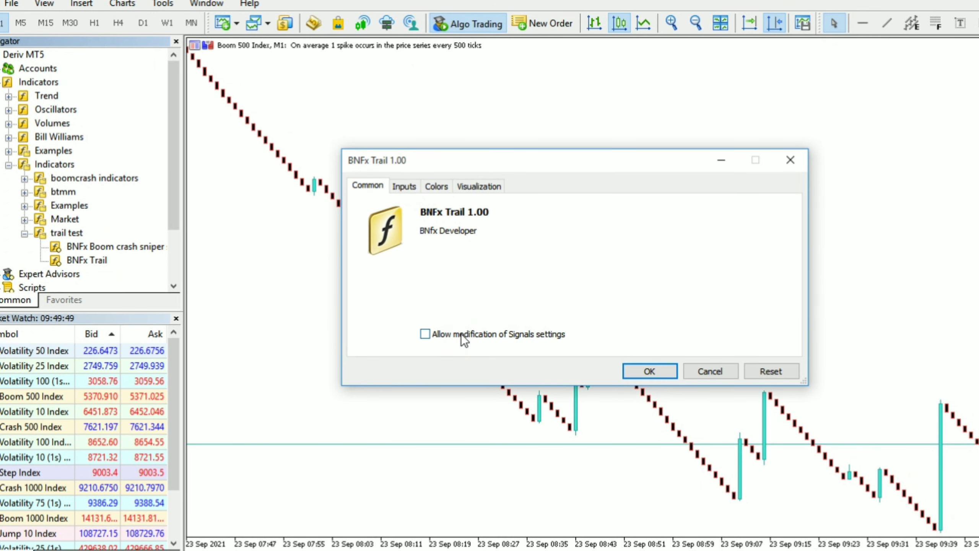
left_click(401, 185)
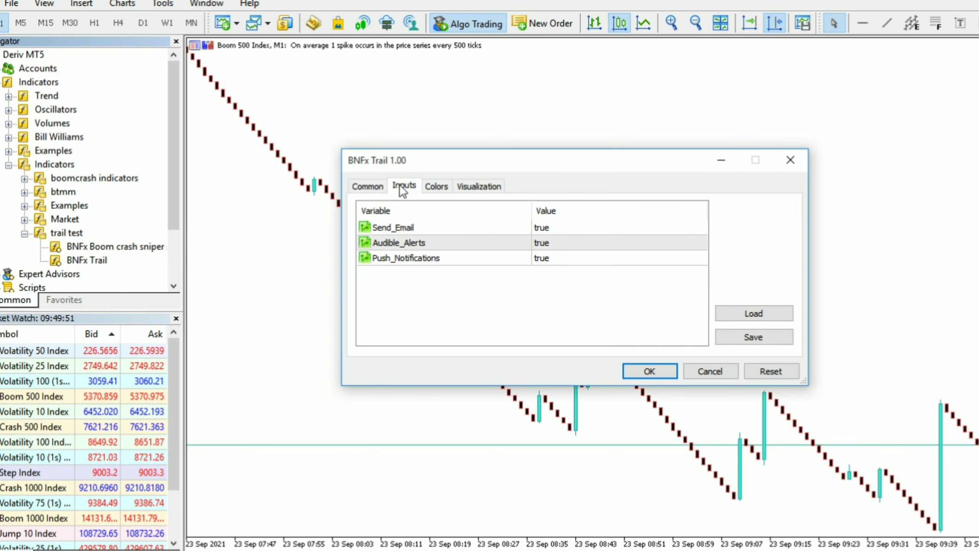
left_click(651, 373)
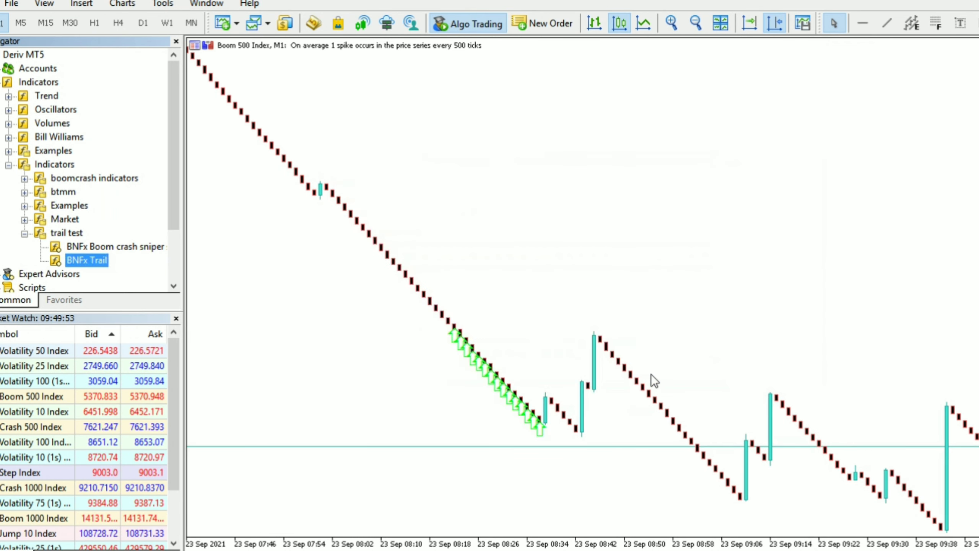
Step: Examine the indicator's arrows across the price history of the Boom 500 Index chart
scroll(621, 354, "up", 5)
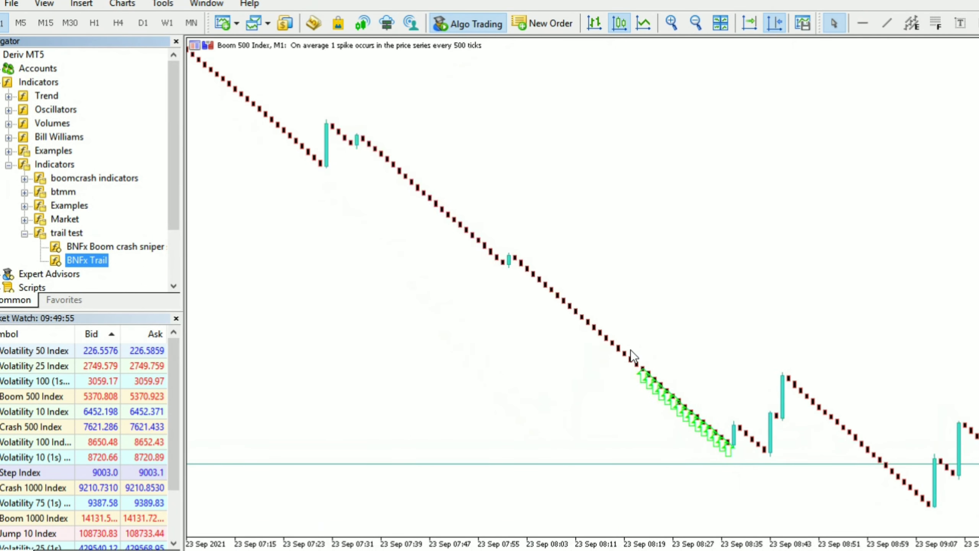
scroll(630, 350, "up", 8)
scroll(631, 350, "up", 8)
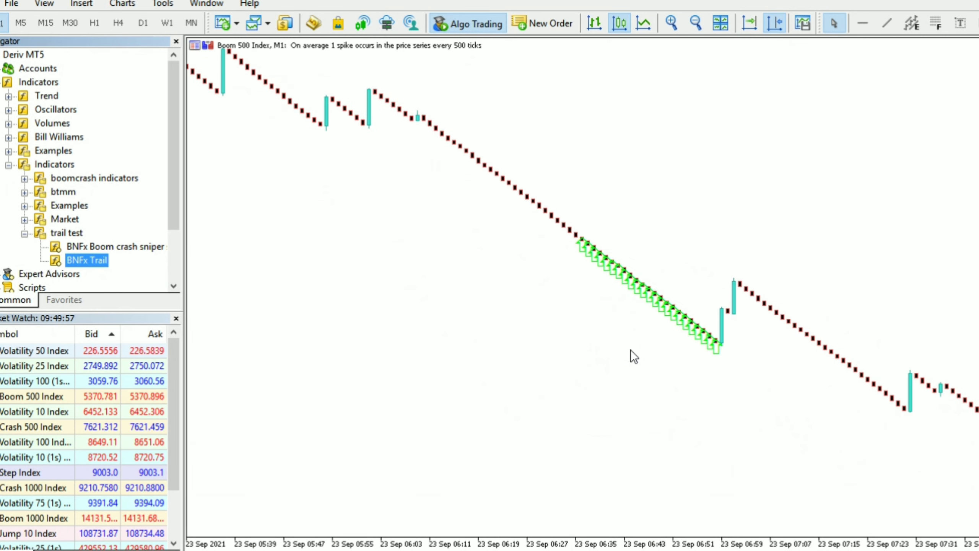
scroll(630, 351, "down", 20)
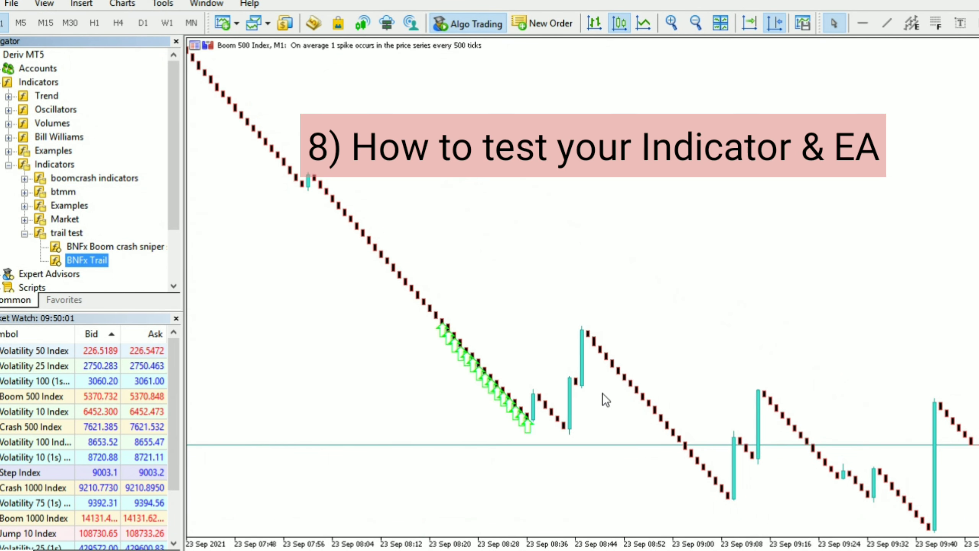
scroll(602, 394, "up", 3)
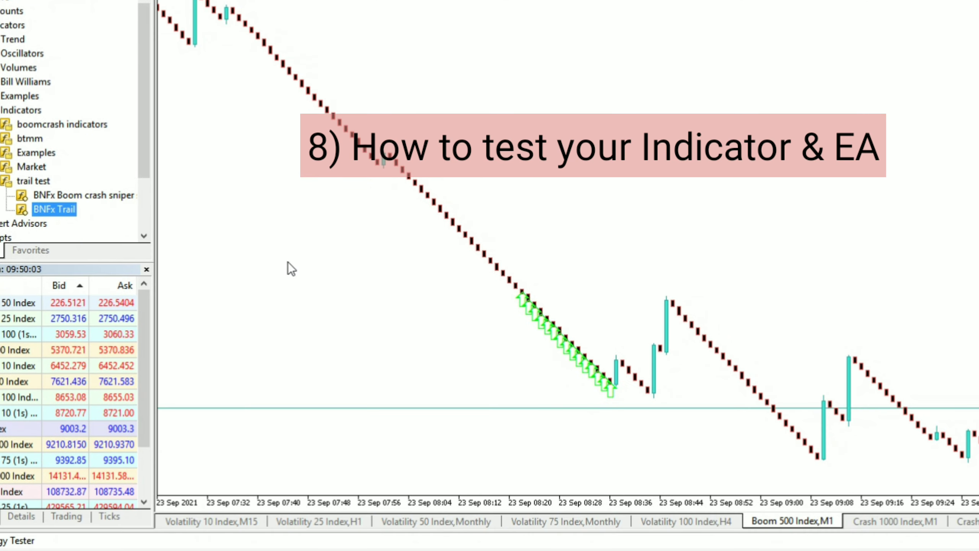
Step: Load BNFx Trail into the Strategy Tester and start a test on Boom 1000 Index, M1, with 1 minute OHLC modelling
right_click(64, 207)
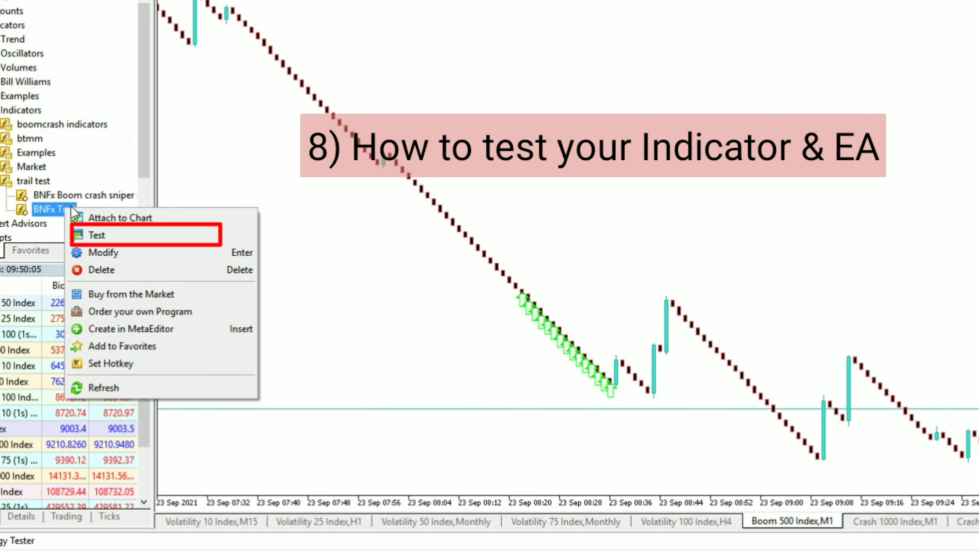
left_click(109, 234)
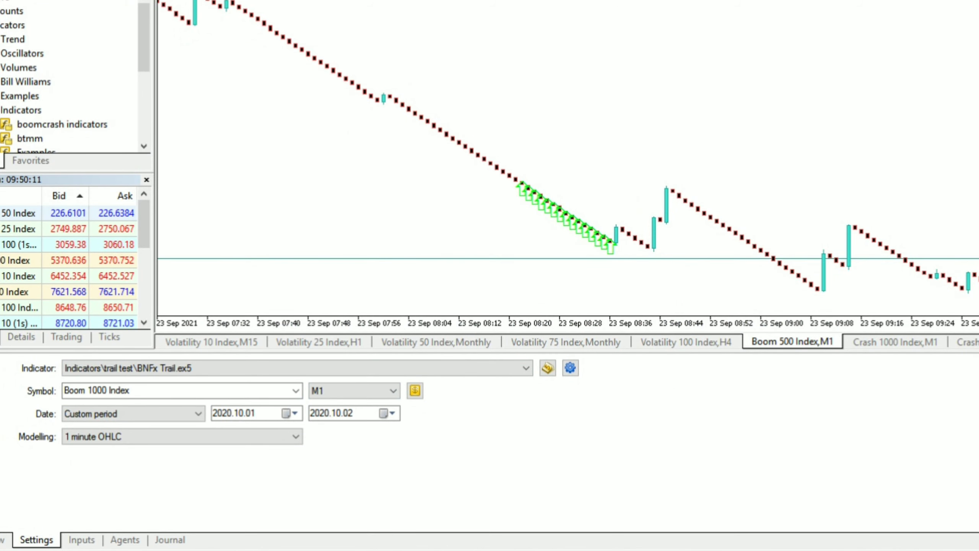
left_click(920, 519)
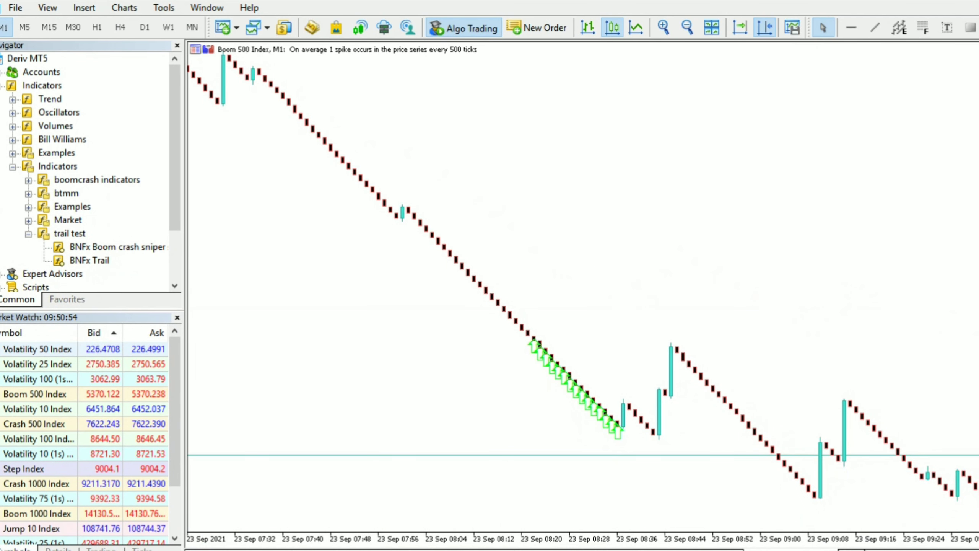
Step: Switch to the Crash 1000 Index M1 chart and attach the BNFx Trail indicator to it
key("ctrl+Tab")
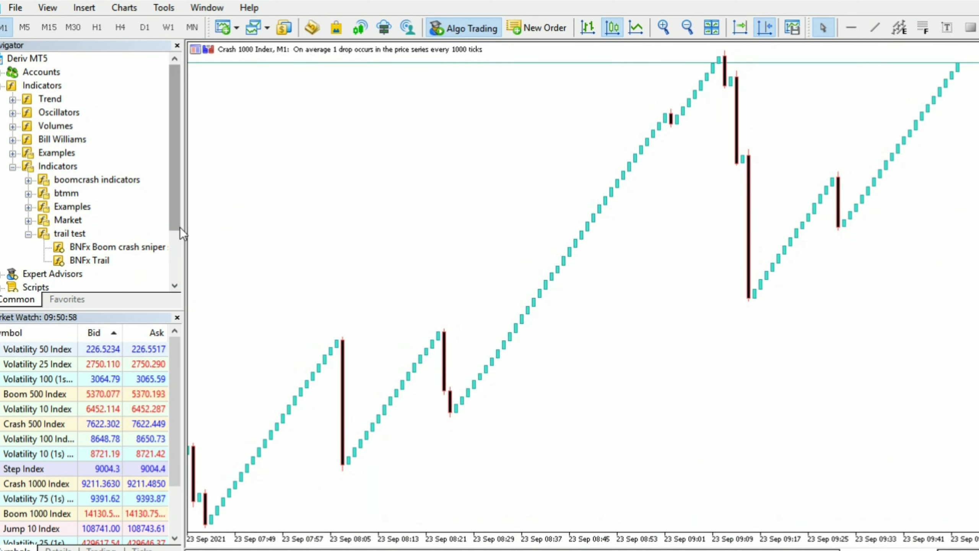
left_click_drag(97, 258, 445, 214)
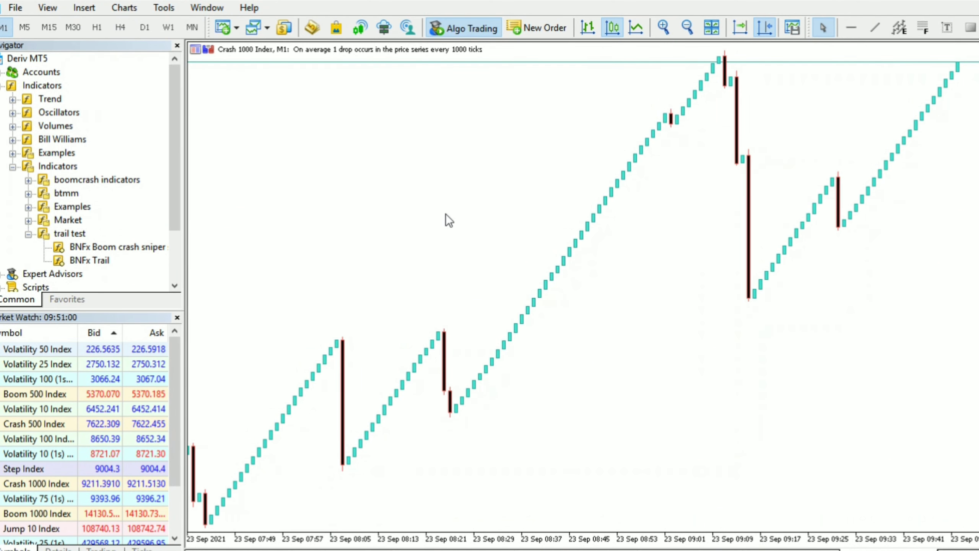
left_click(370, 187)
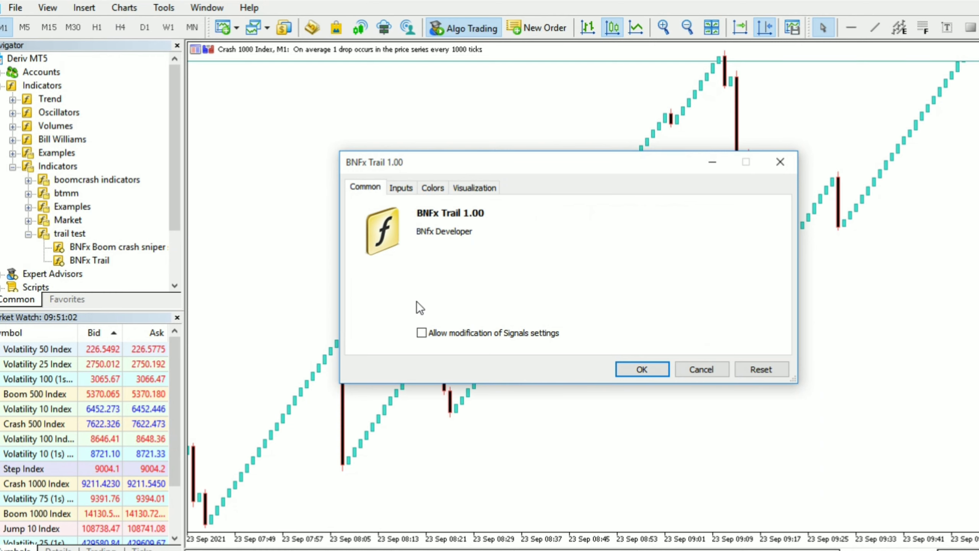
left_click(642, 370)
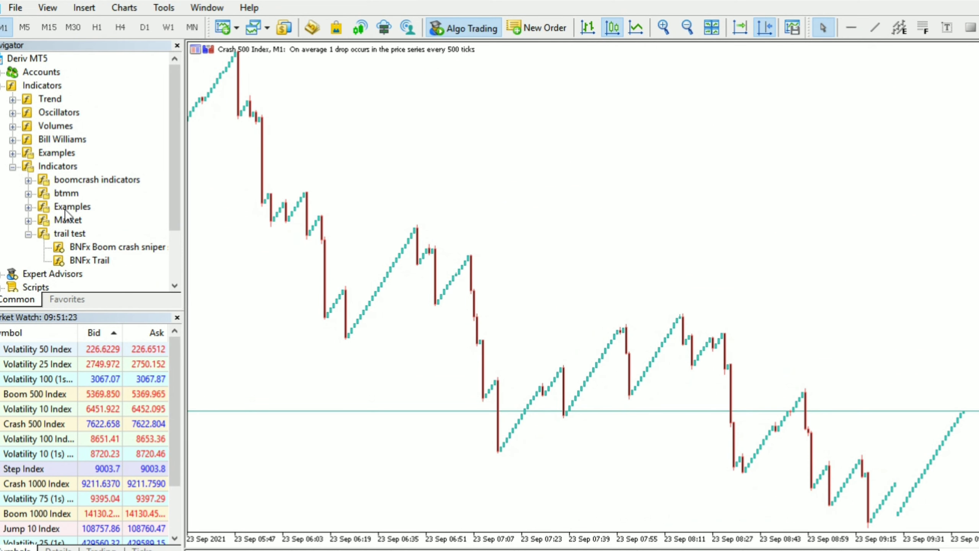
Step: Add the BNFx Trail indicator to the Crash 500 Index chart with modification of Signals settings allowed
left_click_drag(96, 265, 489, 246)
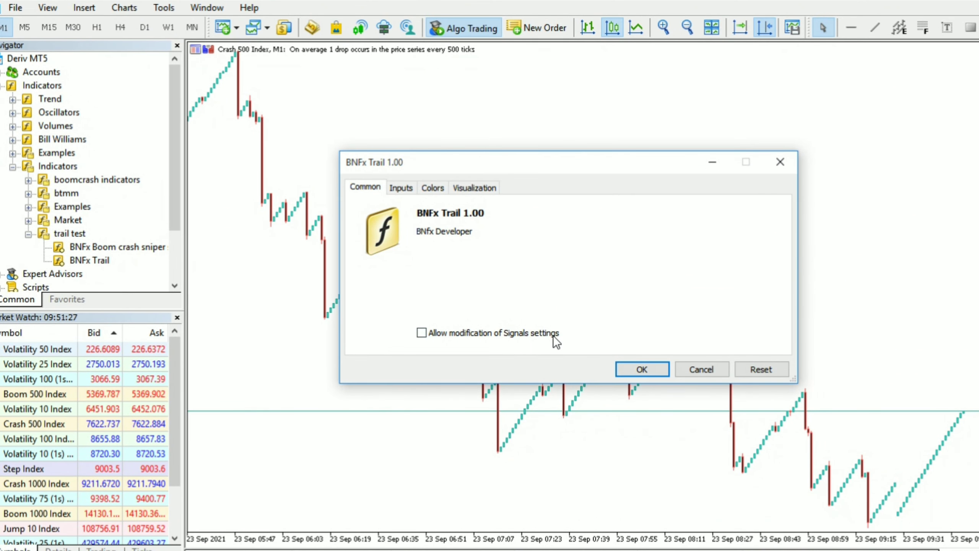
left_click(524, 334)
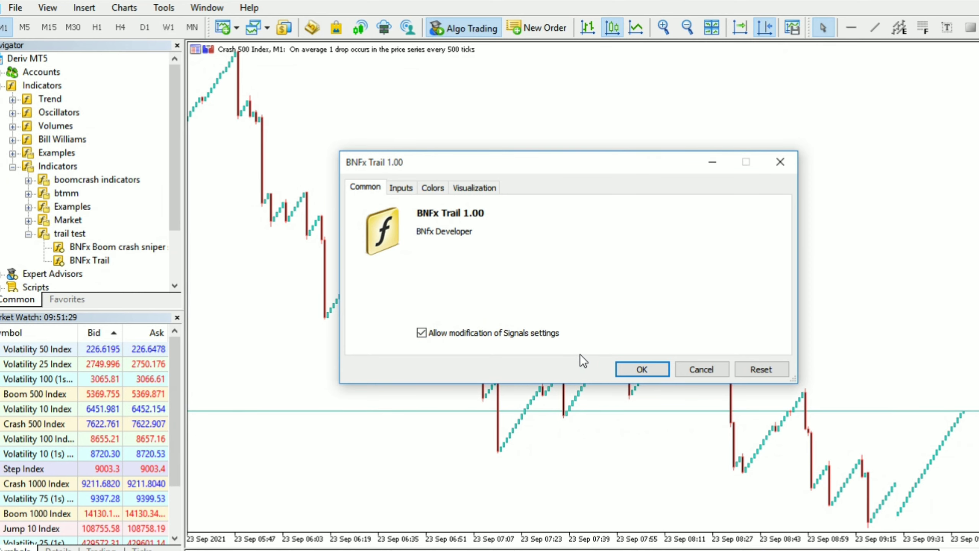